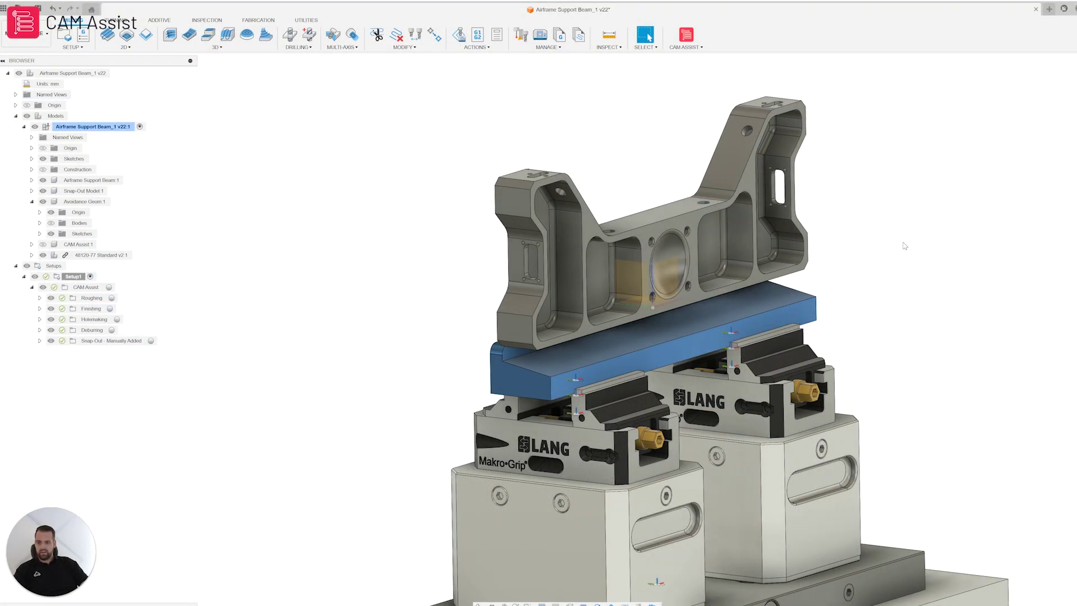
Step: Show the bodies of the Avoidance Geom component to inspect them under the beam, and hide them again
shift+middle_drag(880, 232, 853, 260)
scroll(836, 239, down, 3)
scroll(837, 253, up, 3)
shift+middle_drag(678, 277, 707, 309)
scroll(706, 291, down, 2)
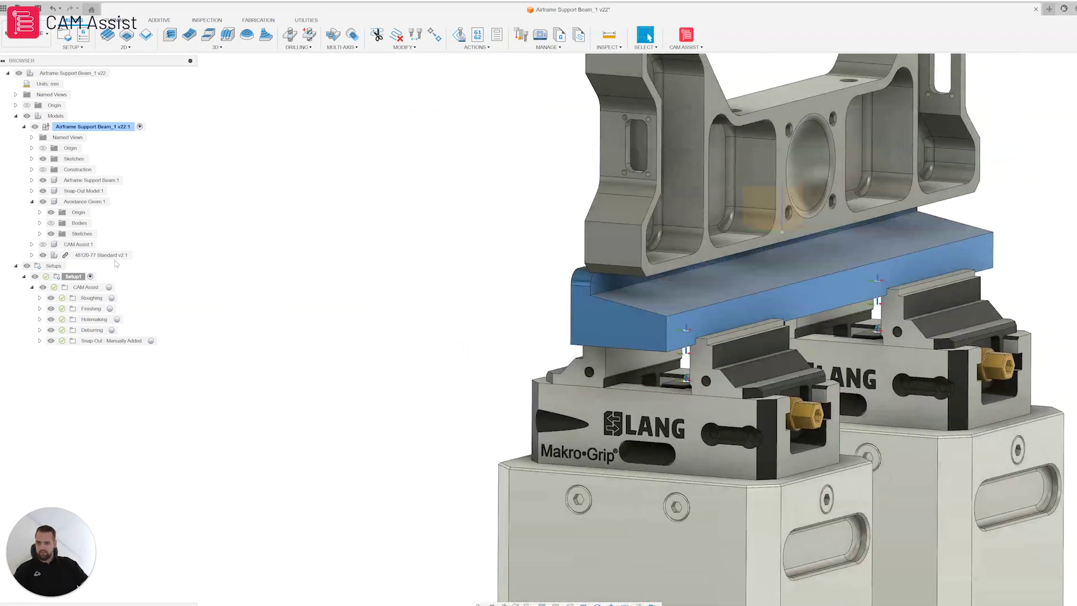
click(51, 223)
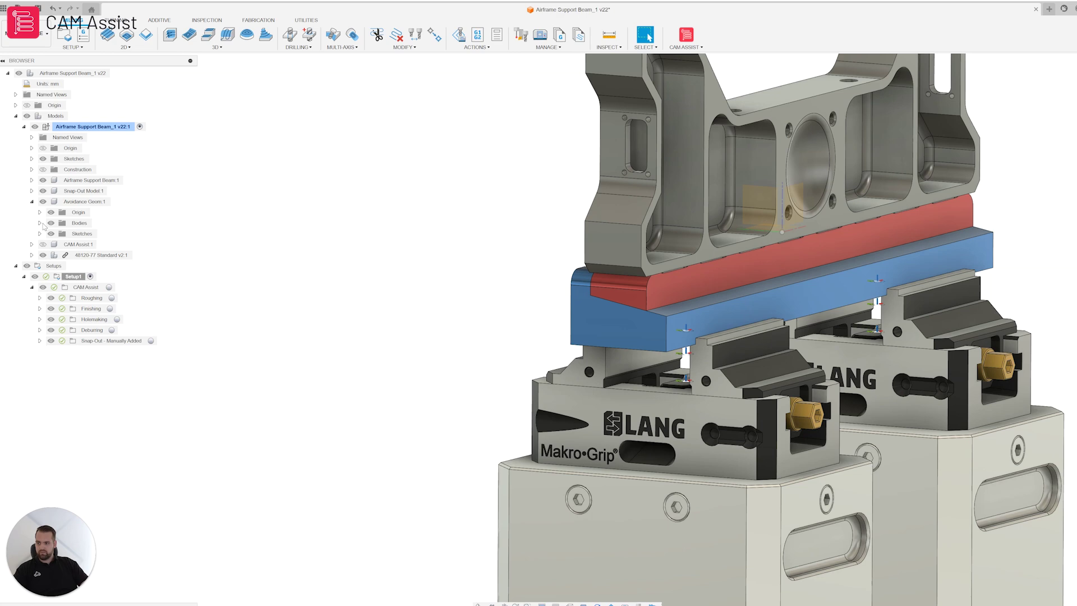
click(51, 223)
shift+middle_drag(673, 264, 554, 310)
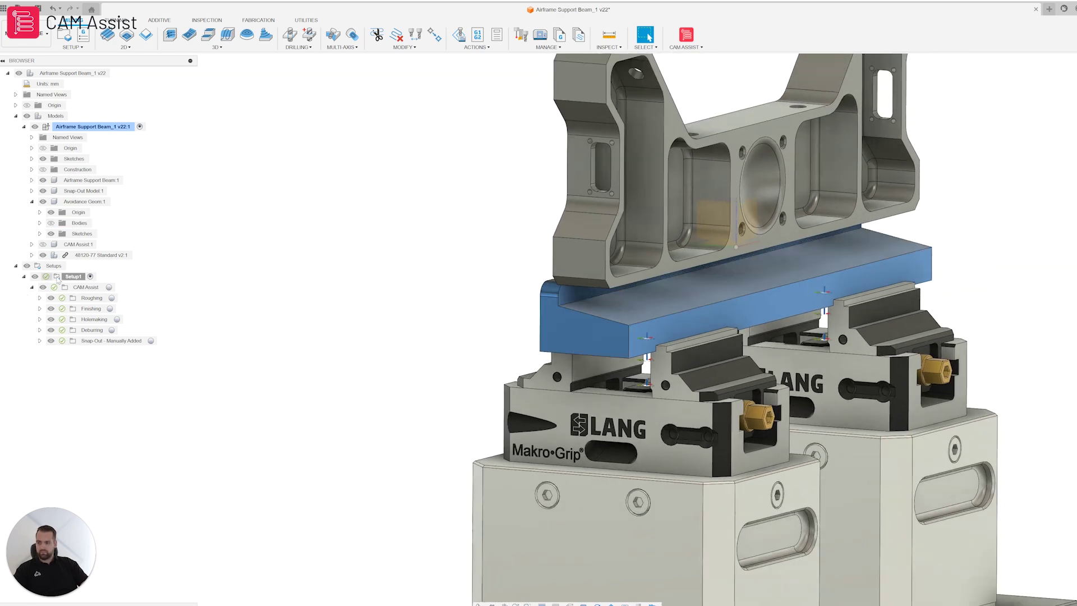
Step: Open Setup1 for editing, inspect which bodies are selected as its model, and cancel without changes
double_click(73, 276)
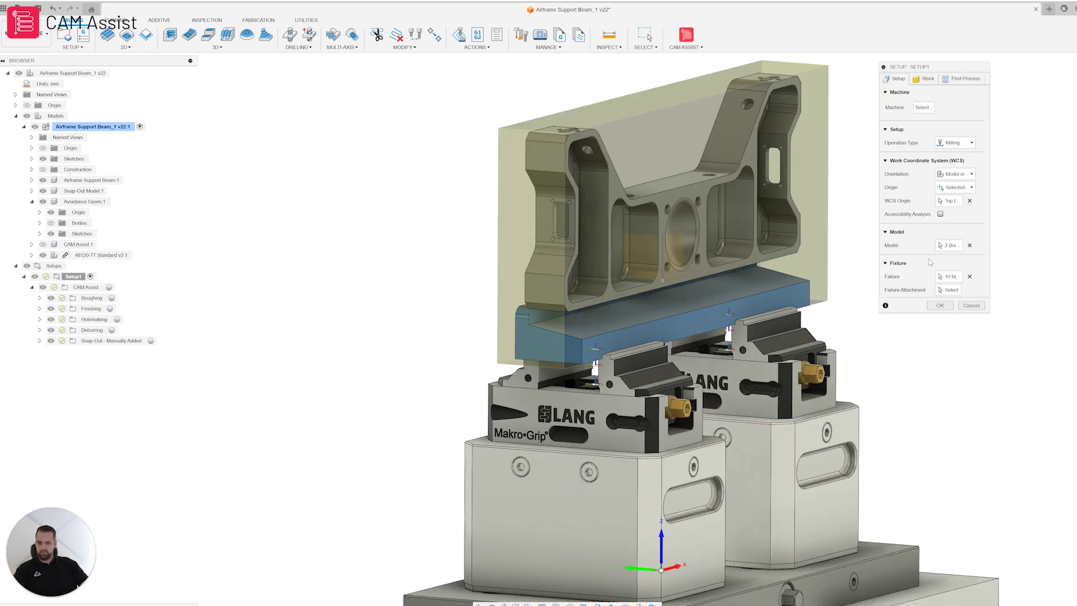
click(949, 248)
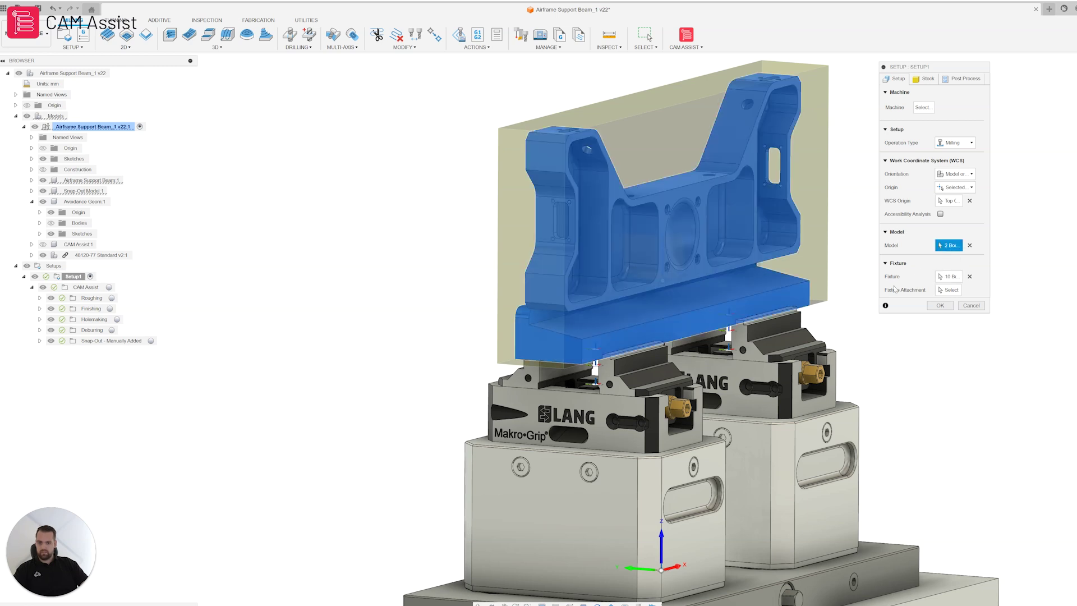
scroll(799, 264, down, 2)
scroll(774, 241, up, 3)
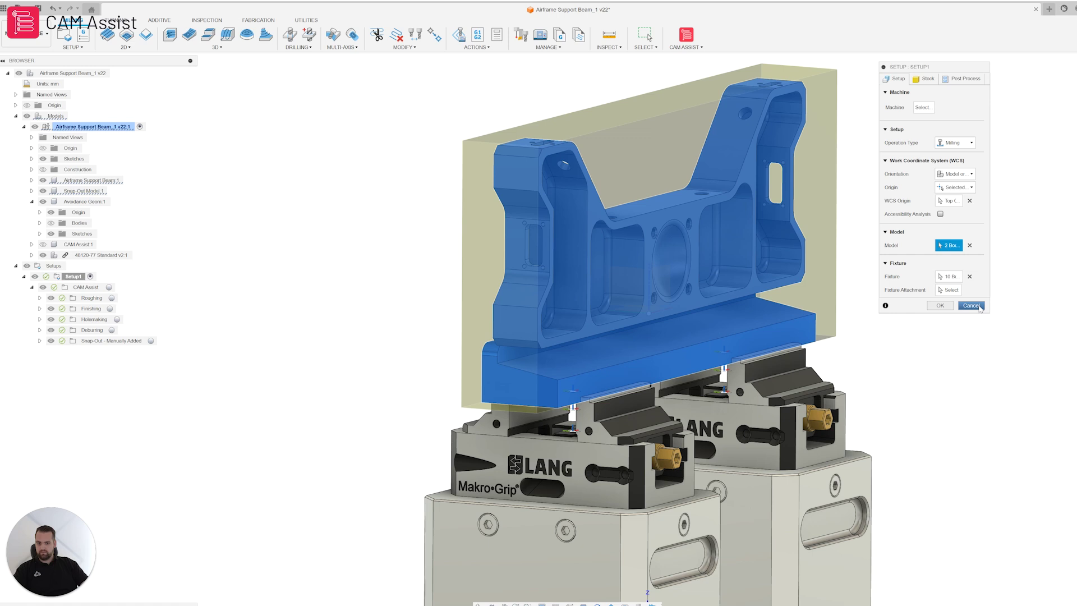
click(979, 306)
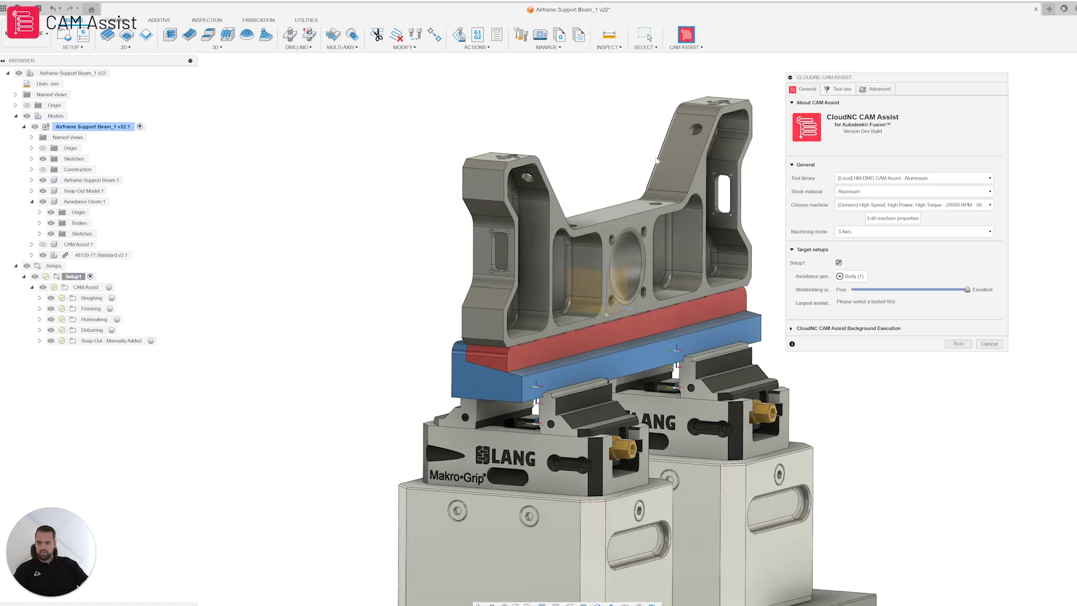
Step: Inspect the avoidance geometry body assigned to Setup1 in the CAM Assist settings, and close them without running
scroll(695, 233, down, 2)
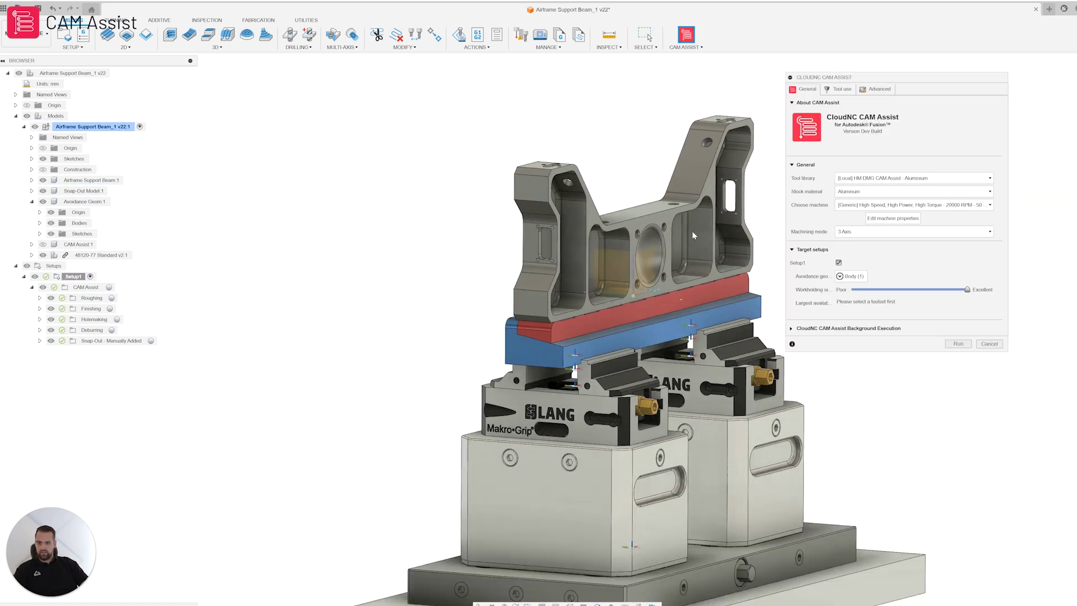
scroll(695, 210, up, 2)
scroll(543, 207, down, 2)
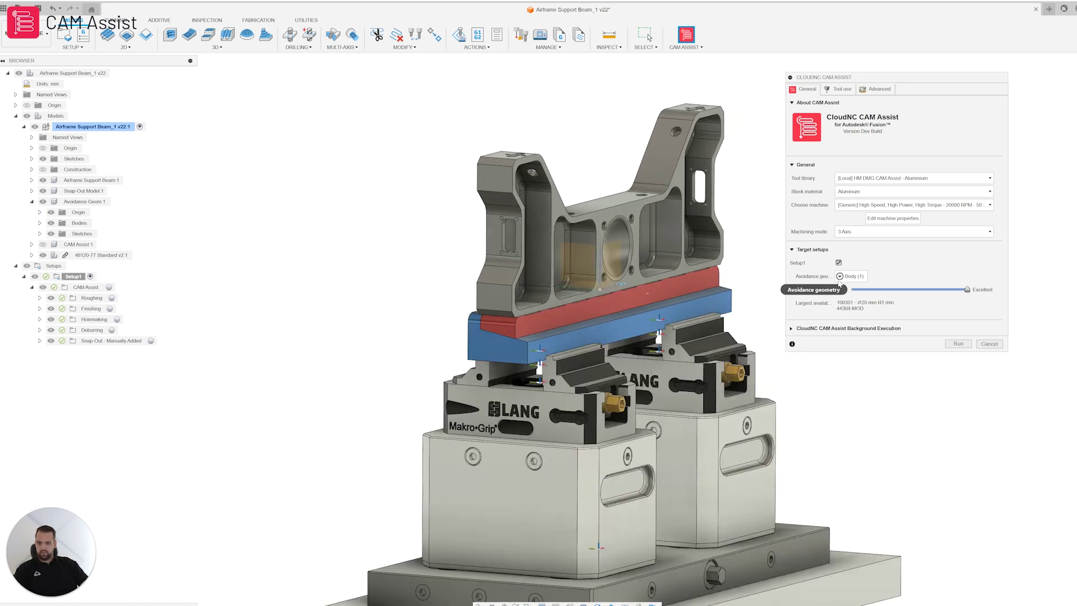
scroll(501, 328, up, 5)
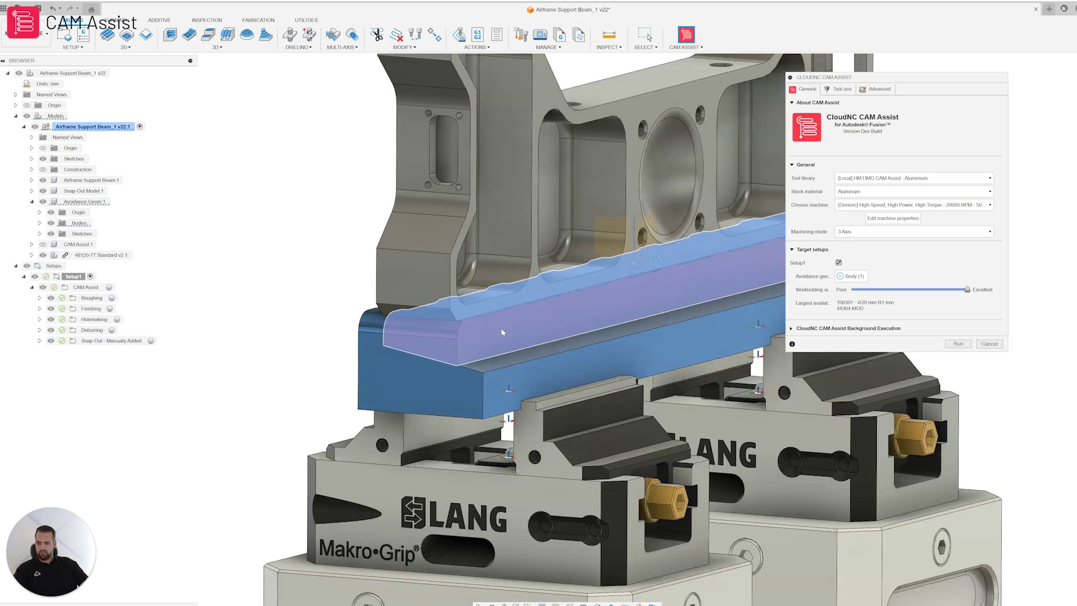
scroll(862, 359, down, 3)
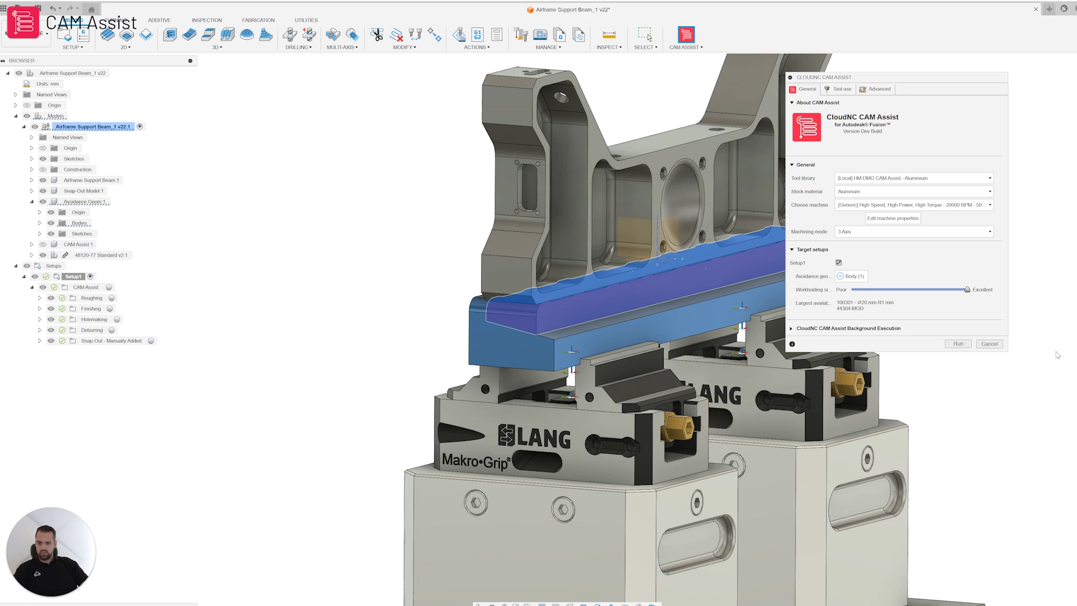
click(998, 345)
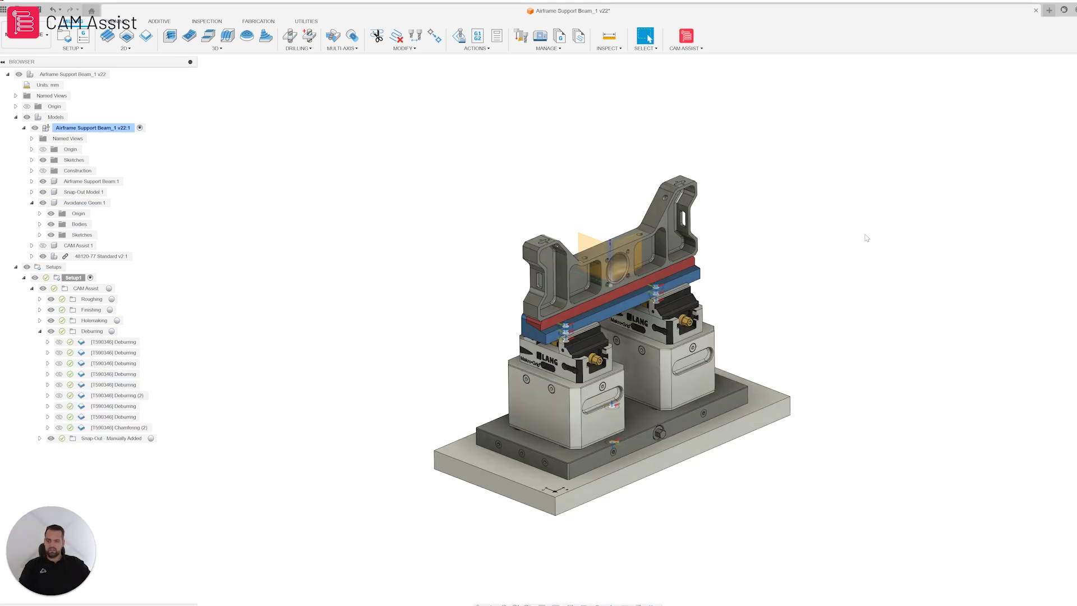
Step: Examine the beam, the red avoidance body and the blue snap-out base held in the two vises
scroll(831, 226, down, 1)
scroll(638, 213, up, 3)
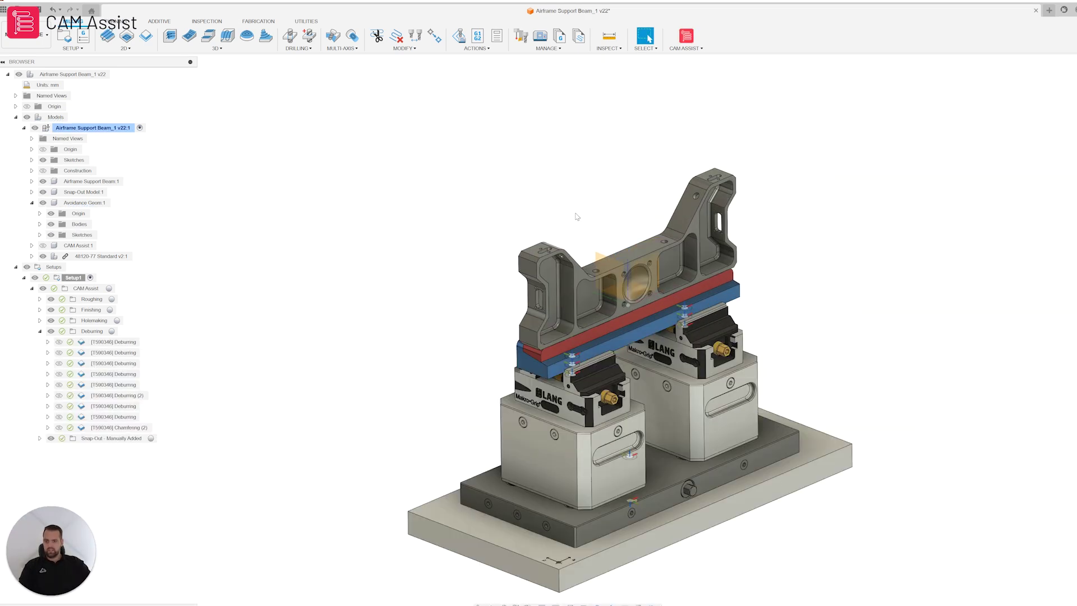
scroll(566, 212, down, 2)
scroll(550, 253, up, 4)
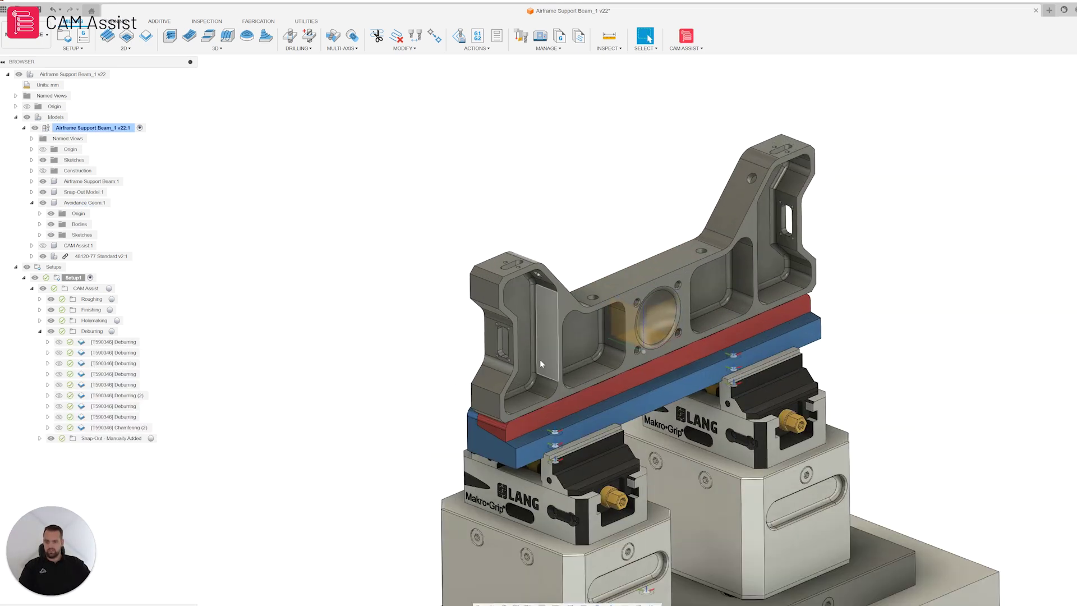
scroll(494, 465, up, 2)
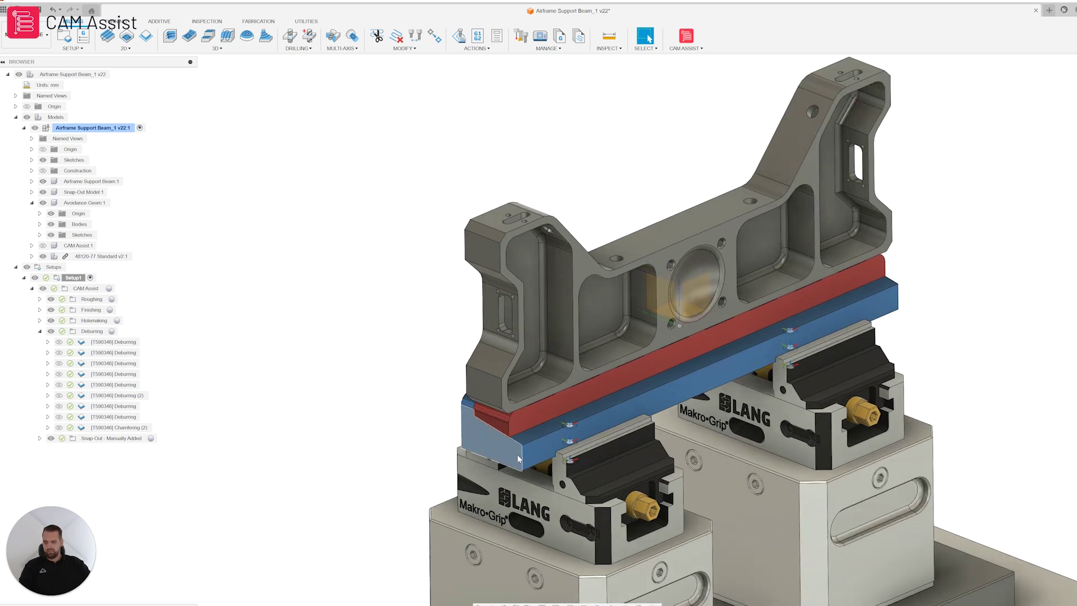
scroll(620, 385, down, 2)
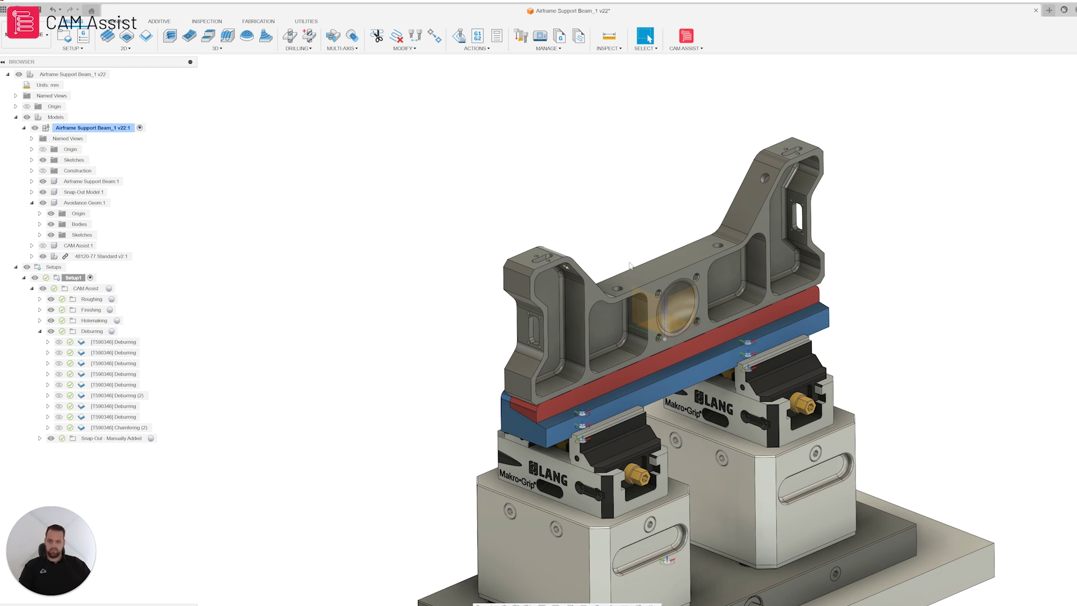
scroll(336, 300, down, 1)
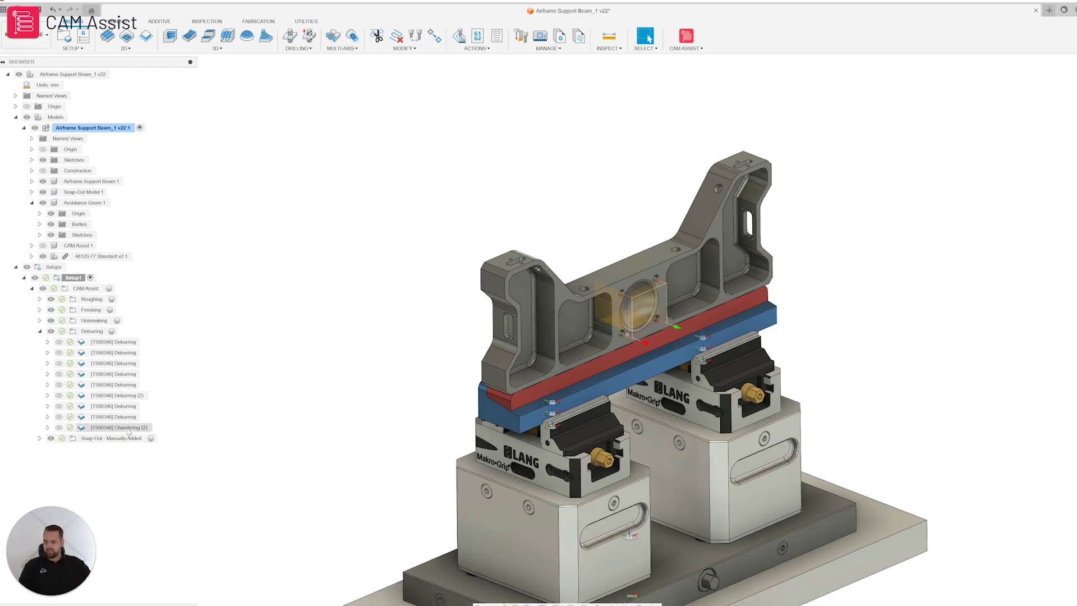
Step: Display the stock for the [T590346] Chamfering (2) operation and examine the material left along the beam's base
click(129, 428)
scroll(523, 374, up, 3)
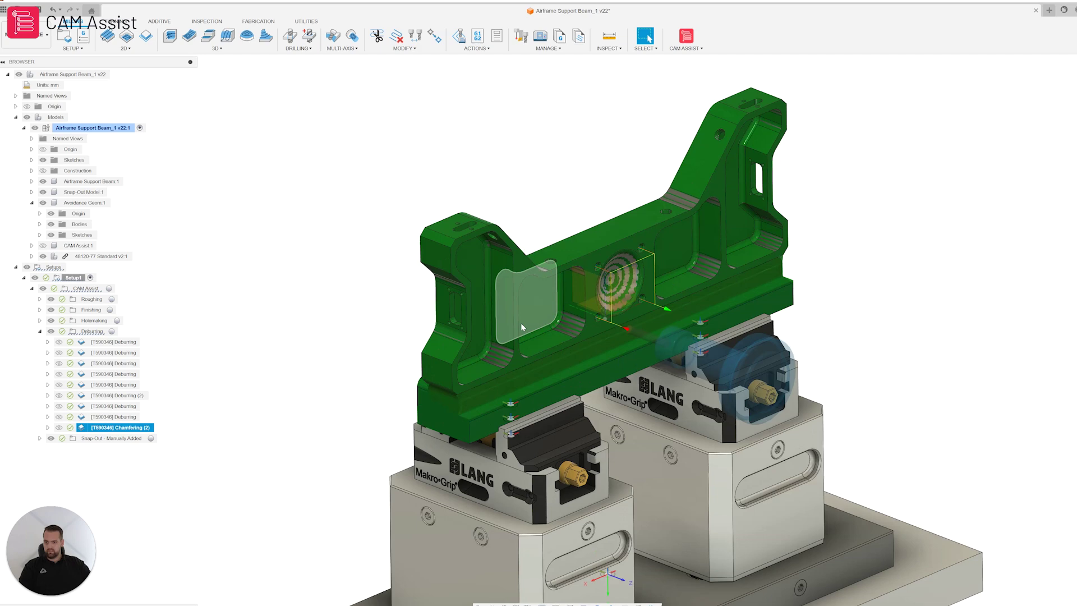
scroll(555, 321, up, 2)
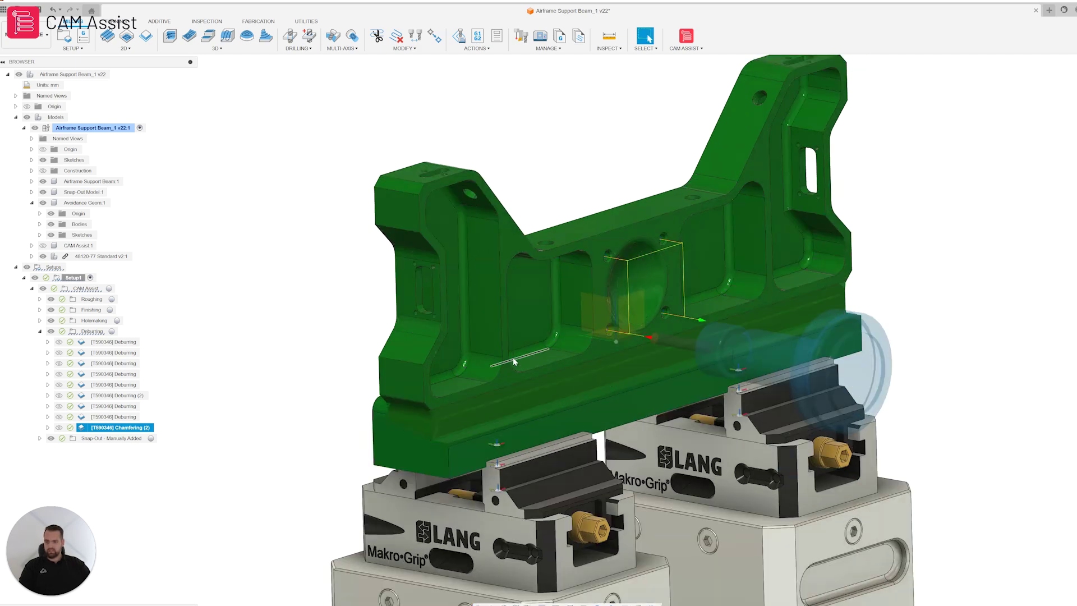
scroll(553, 365, down, 1)
scroll(450, 402, up, 5)
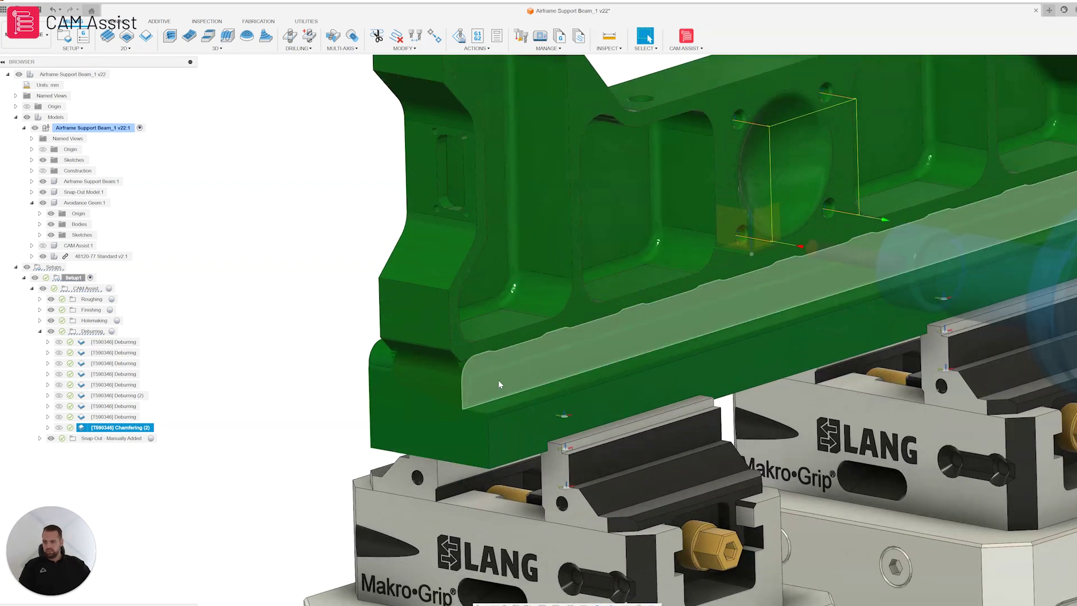
scroll(470, 374, down, 3)
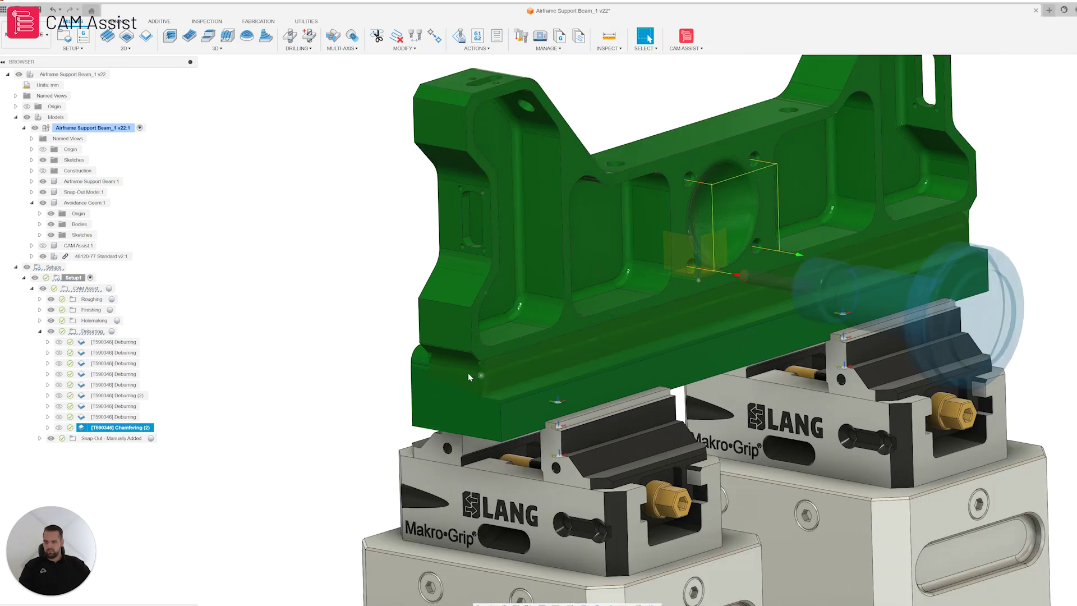
scroll(470, 375, up, 5)
scroll(604, 341, down, 2)
scroll(605, 344, down, 6)
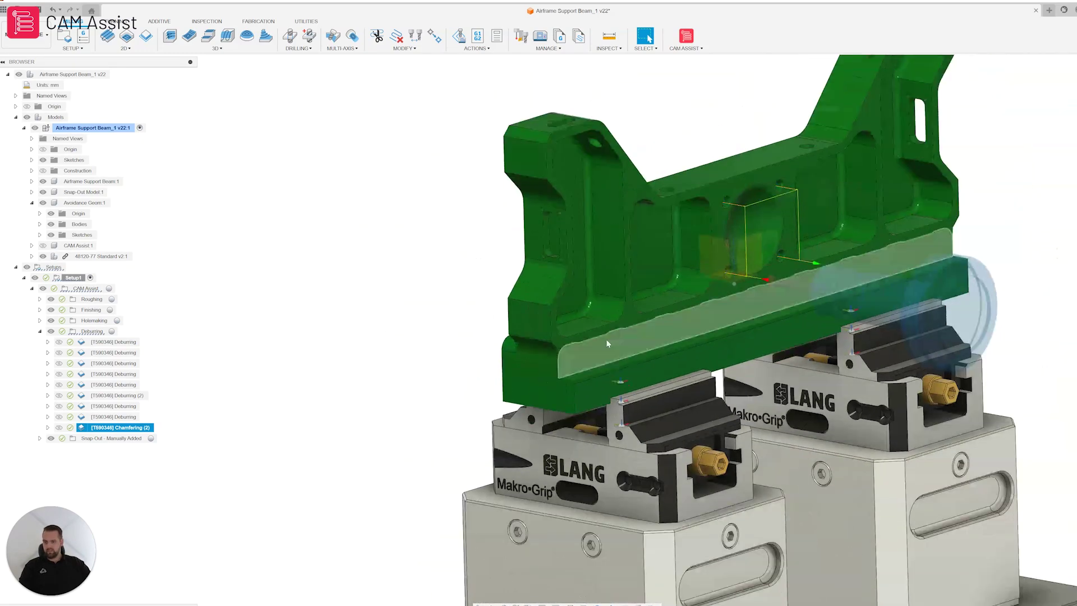
scroll(479, 396, up, 2)
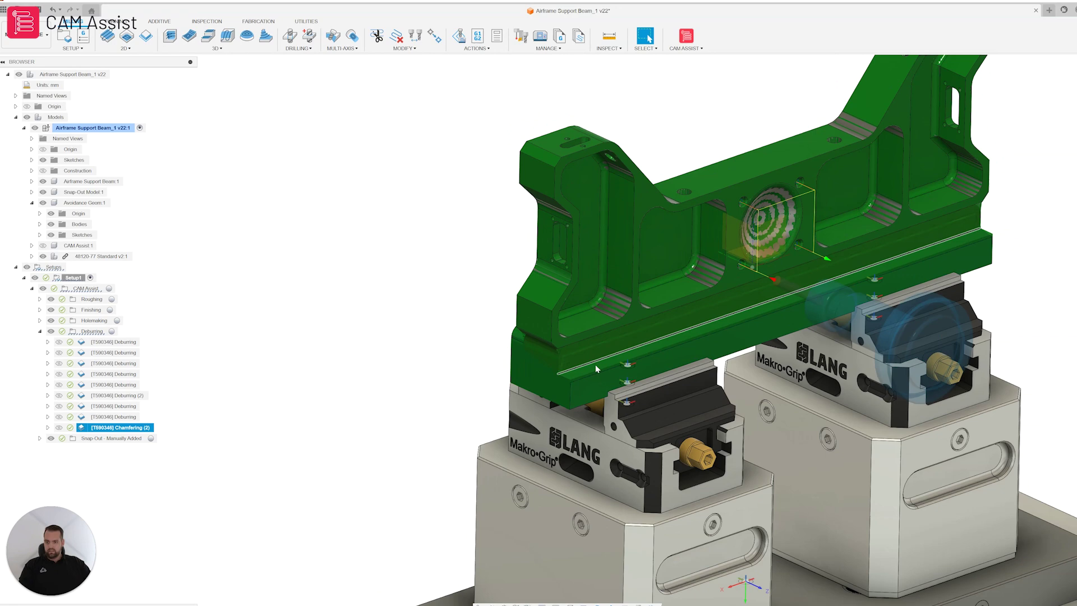
Step: Display the toolpaths of the Snap-Out - Manually Added folder on the fixtured beam
click(110, 438)
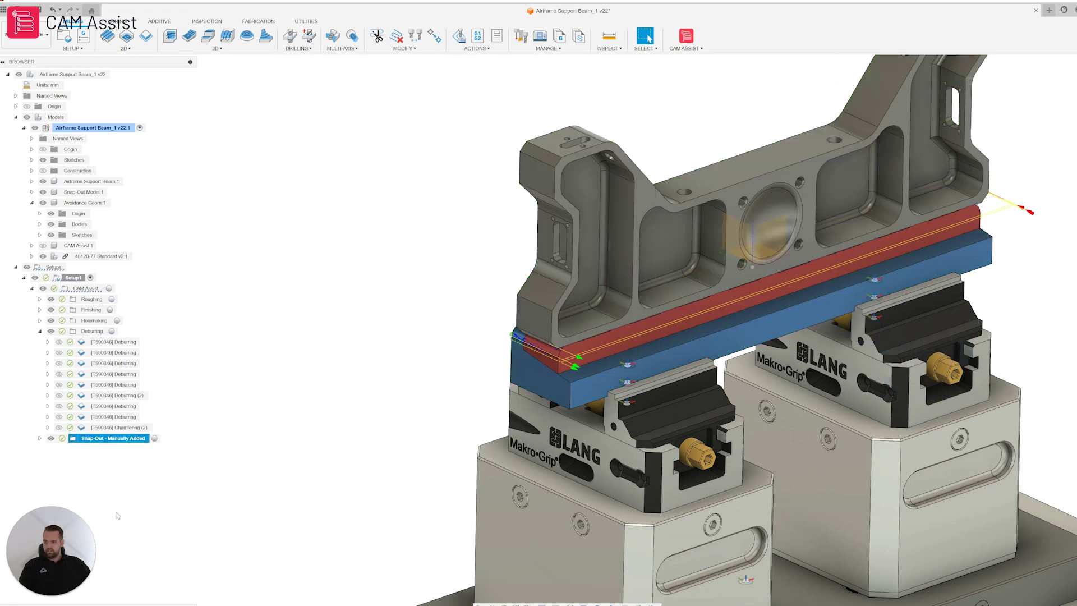
scroll(363, 432, down, 3)
scroll(714, 259, up, 2)
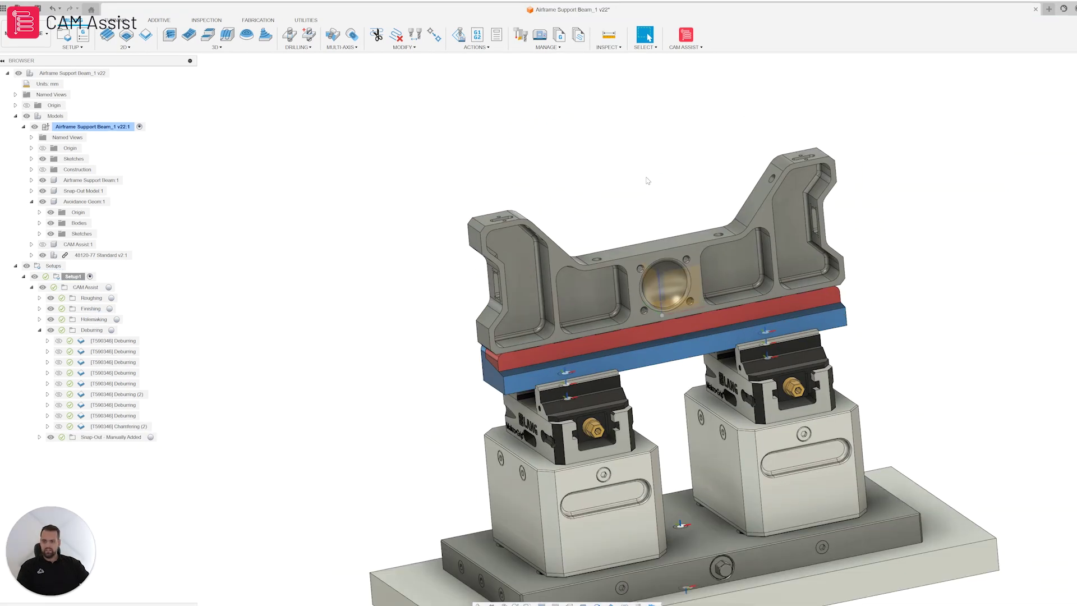
Step: Hide the bodies of the Avoidance Geom component to expose the snap-out base
scroll(648, 181, up, 3)
shift+middle_drag(580, 173, 608, 181)
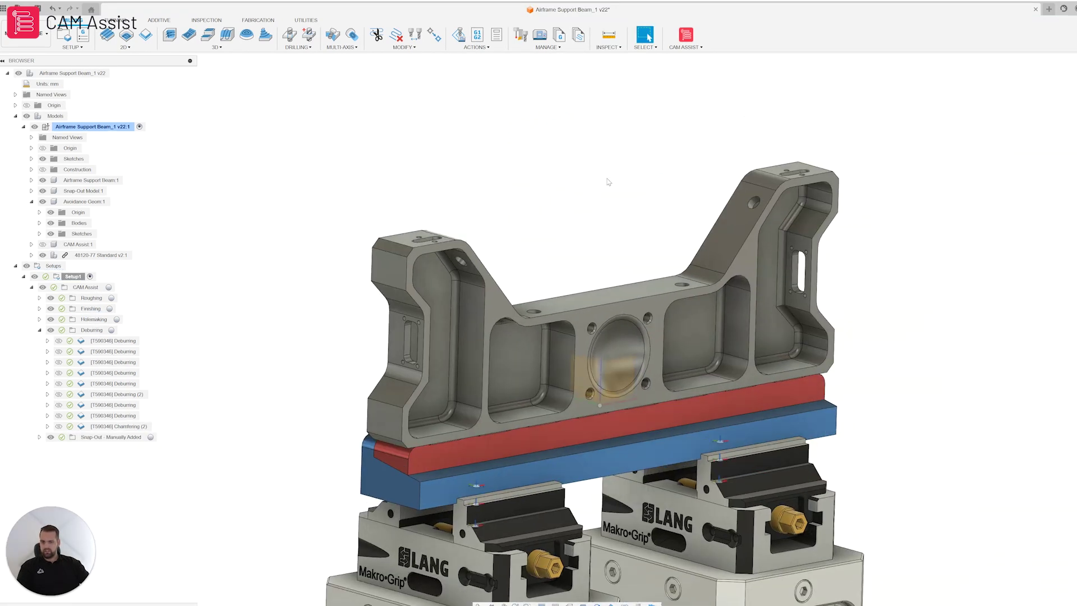
scroll(608, 181, down, 3)
click(50, 225)
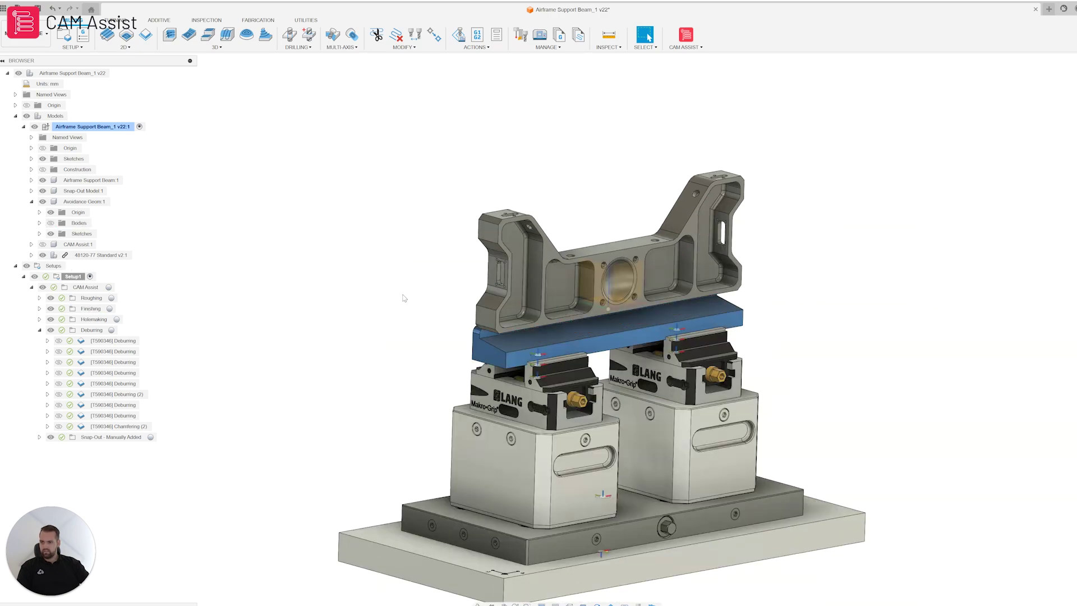
Step: Examine the joint between the beam and the blue snap-out base from the end and the rear
shift+middle_drag(470, 381, 508, 363)
scroll(543, 316, up, 3)
scroll(665, 223, up, 2)
shift+middle_drag(642, 304, 494, 308)
scroll(476, 365, up, 3)
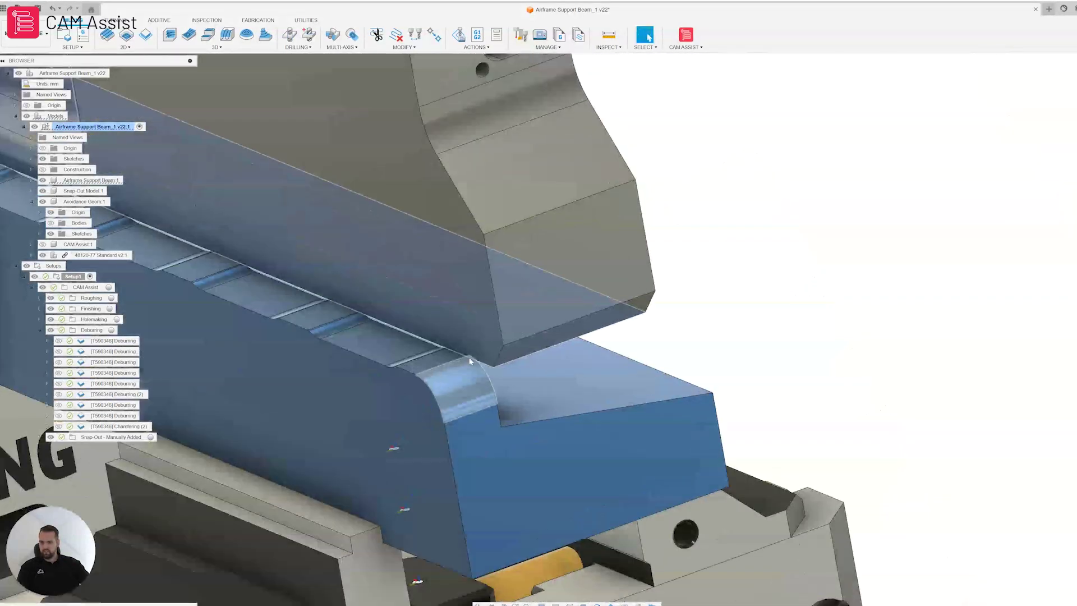
scroll(640, 349, down, 3)
shift+middle_drag(646, 349, 627, 332)
scroll(625, 331, down, 3)
scroll(508, 321, up, 7)
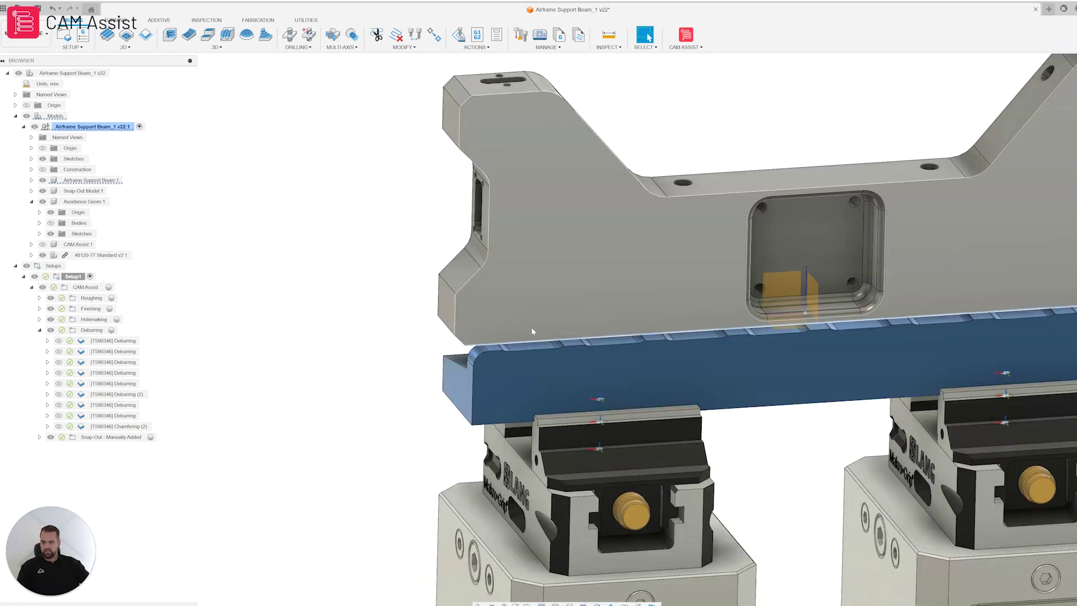
Step: View the beam's rear face square-on and examine the snap-out tabs and gaps along its lower edge
scroll(533, 331, down, 5)
click(1073, 89)
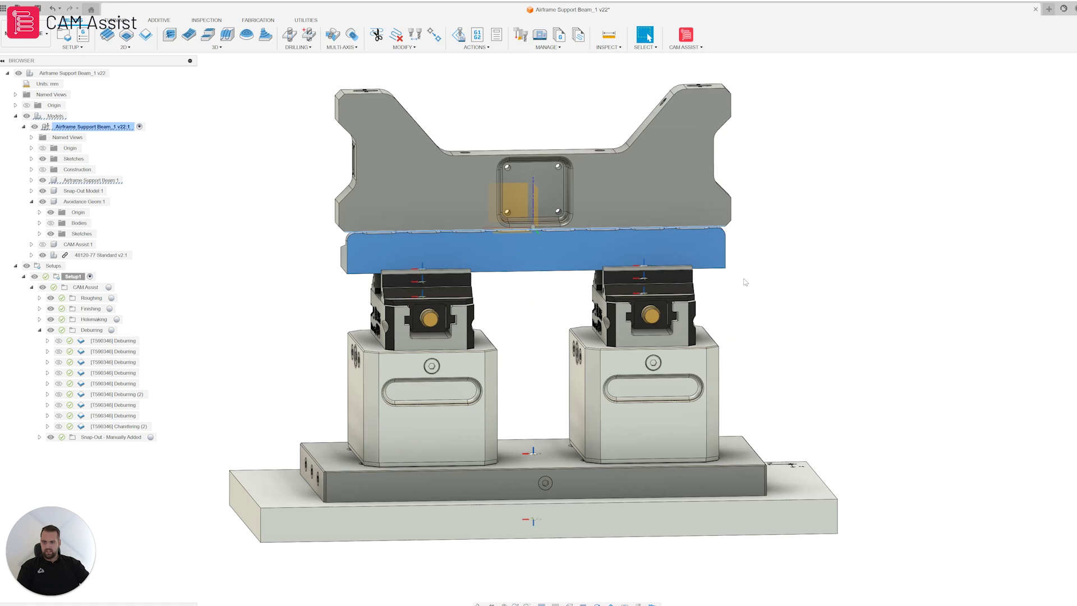
scroll(295, 125, up, 8)
scroll(611, 337, down, 5)
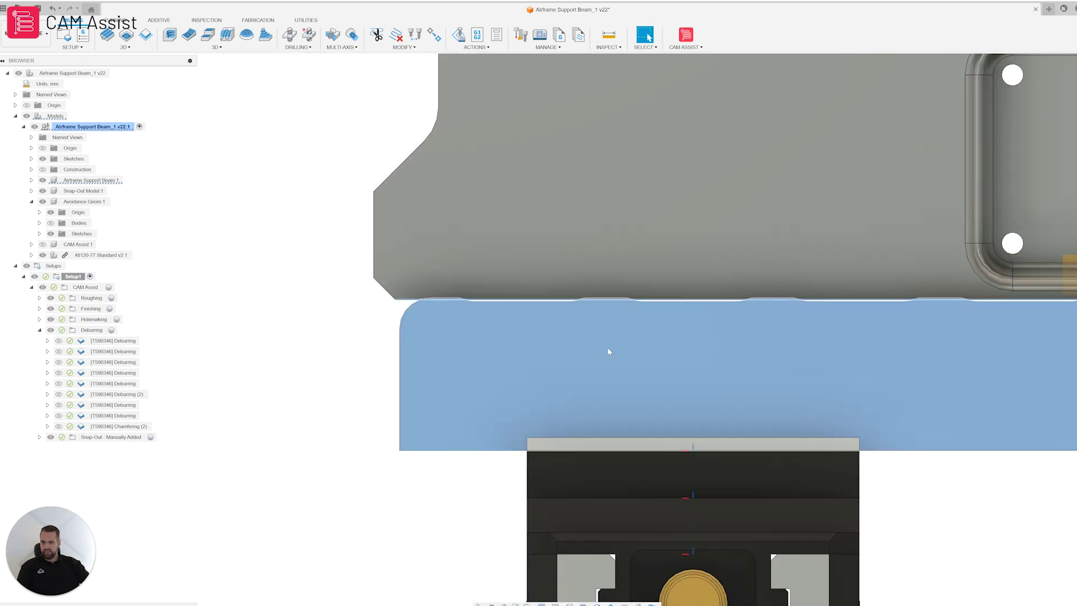
scroll(449, 353, down, 3)
scroll(416, 340, up, 6)
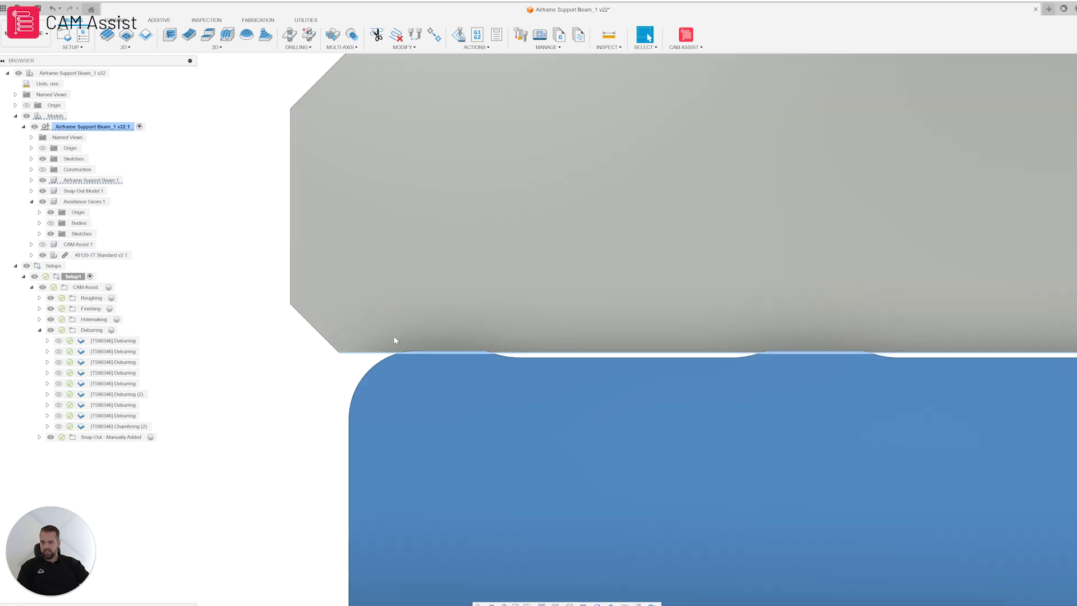
Step: Examine the snap-out tabs on the blue base's upper edge from an oblique rear angle
scroll(404, 353, down, 3)
scroll(289, 346, down, 2)
shift+middle_drag(288, 346, 297, 355)
scroll(298, 358, up, 6)
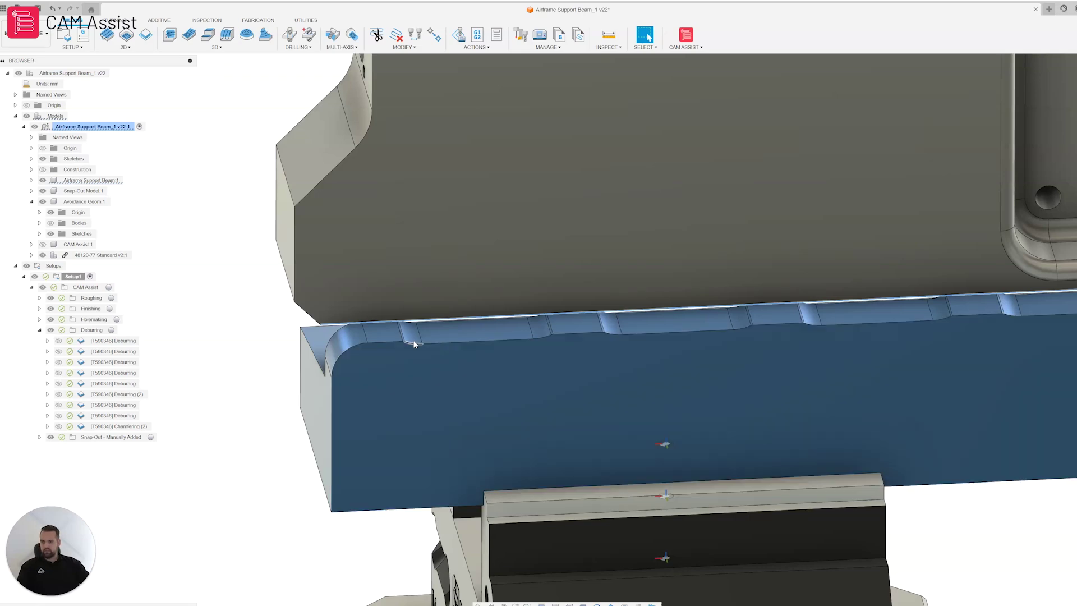
scroll(514, 352, down, 5)
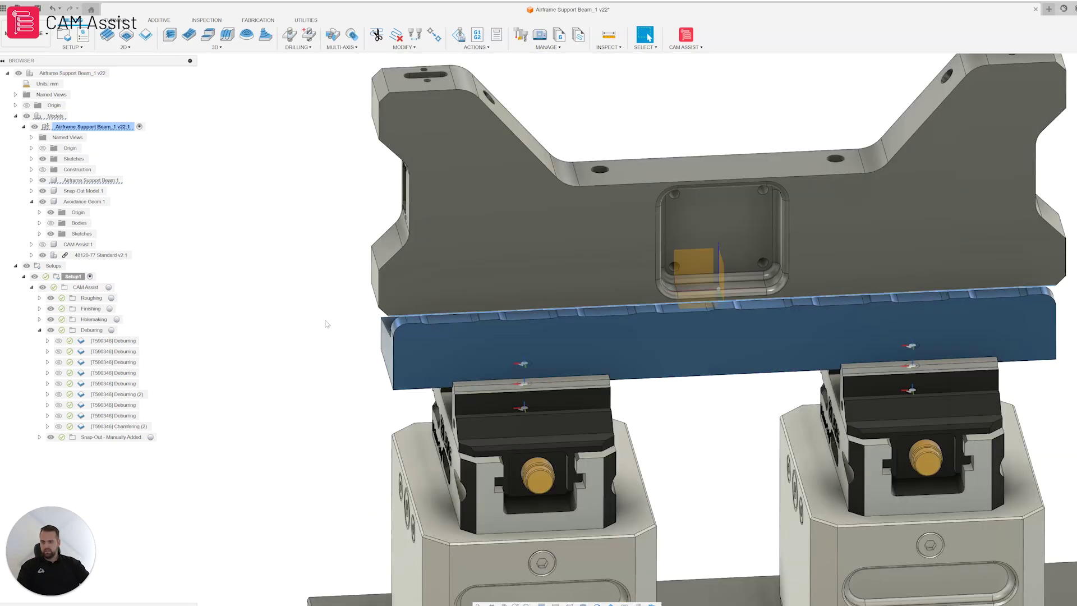
shift+middle_drag(442, 301, 335, 325)
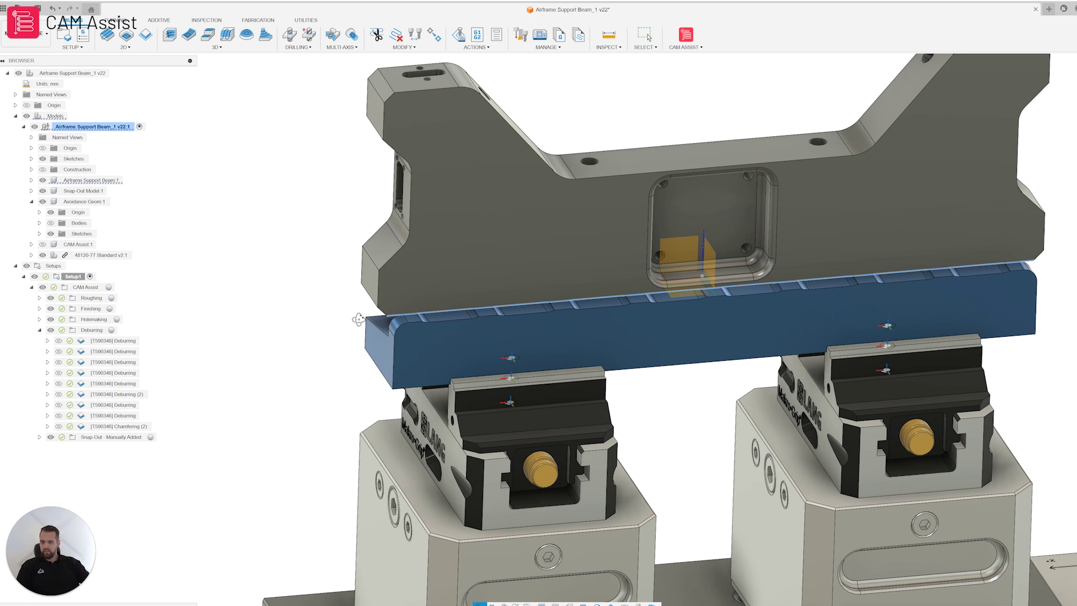
Step: Examine the snap-out tabs and gaps along the base's upper edge at its end, then the whole workholding from the rear
shift+middle_drag(358, 319, 324, 324)
scroll(407, 264, up, 10)
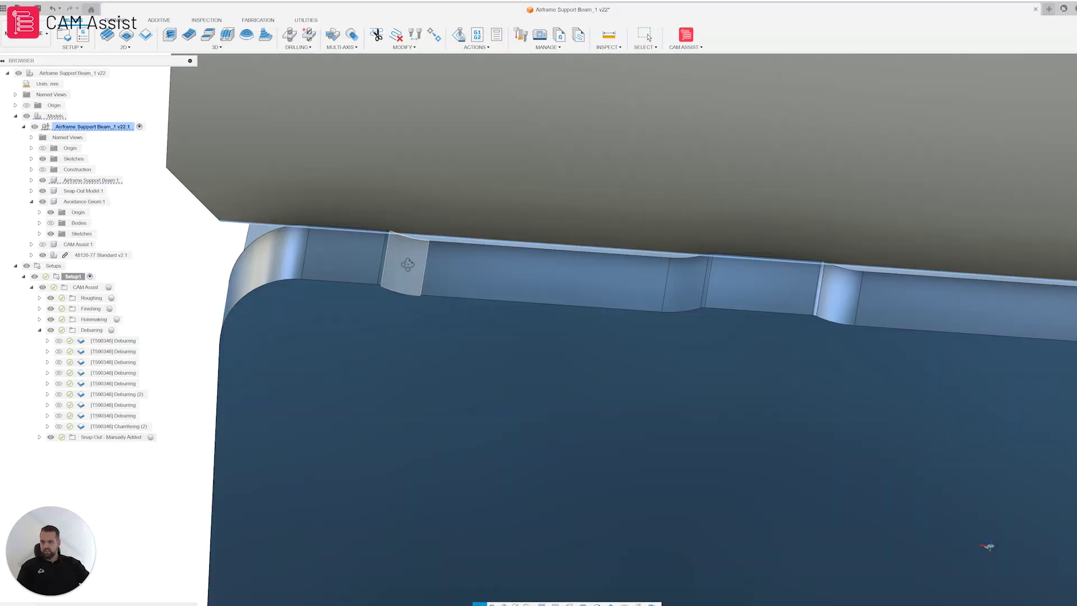
mouse_move(408, 265)
shift+middle_down()
mouse_move(396, 299)
mouse_move(420, 265)
shift+middle_up()
scroll(420, 265, down, 10)
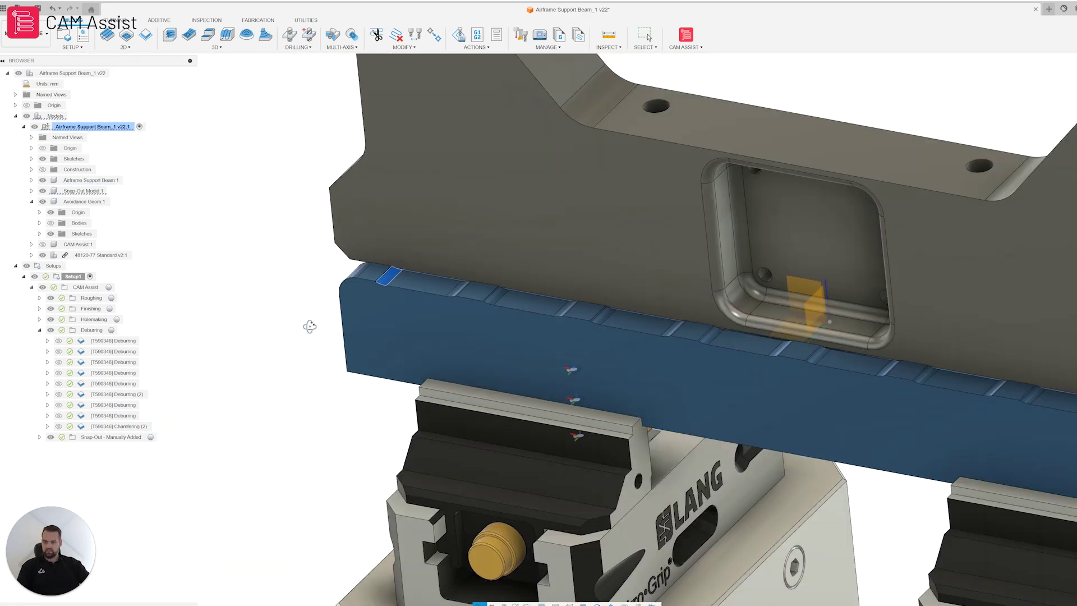
scroll(370, 291, up, 6)
scroll(369, 292, down, 10)
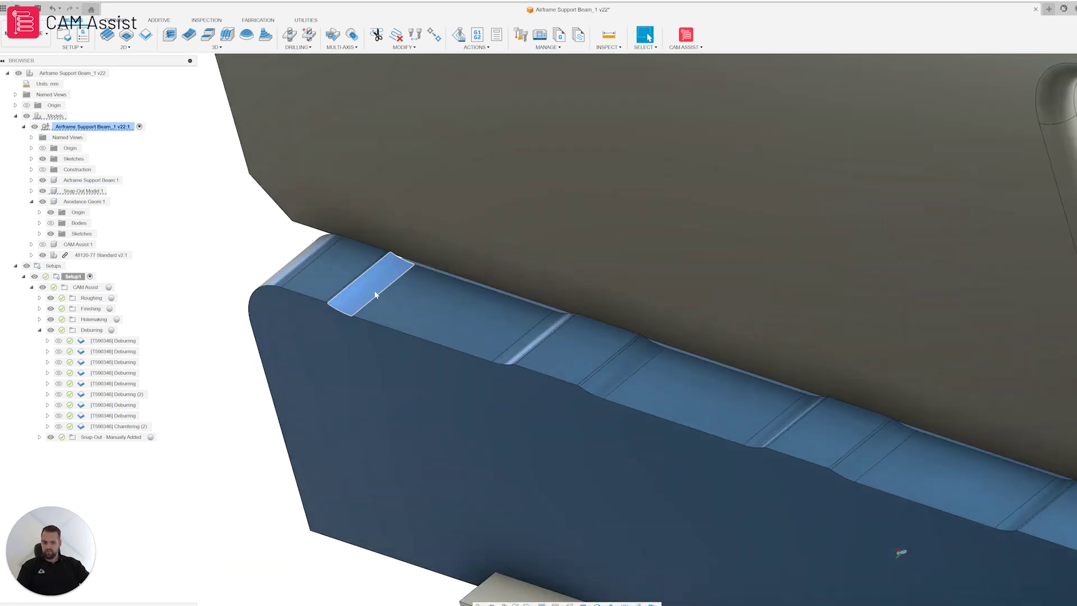
scroll(285, 352, down, 3)
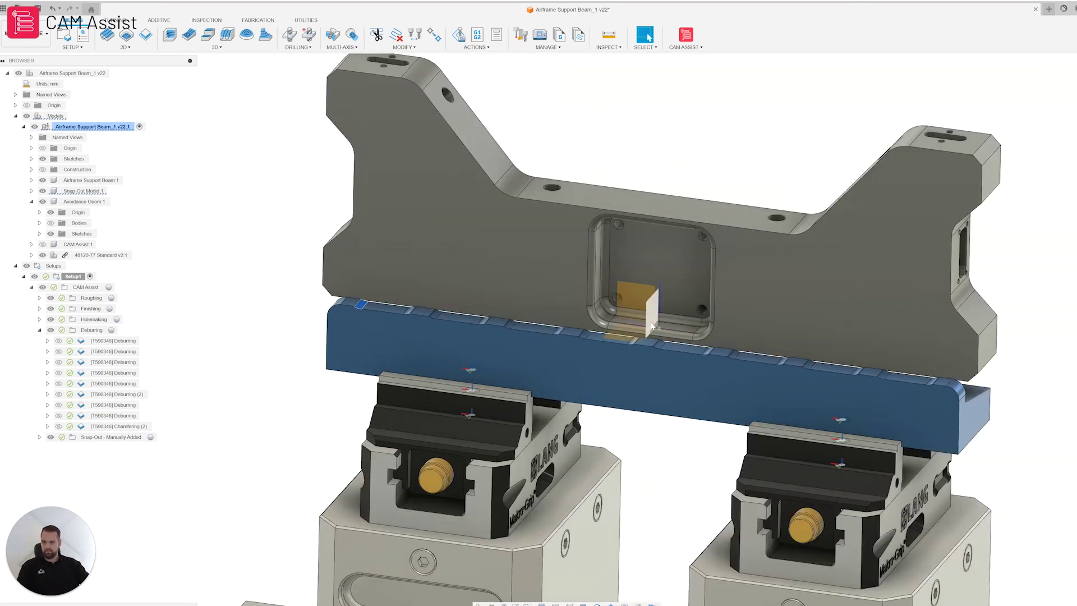
scroll(645, 334, down, 3)
Step: Examine the gaps between the beam's underside and the snap-out base from the front, near the end of the base
shift+middle_drag(642, 336, 469, 342)
mouse_move(589, 338)
shift+middle_down()
mouse_move(492, 336)
mouse_move(584, 357)
shift+middle_up()
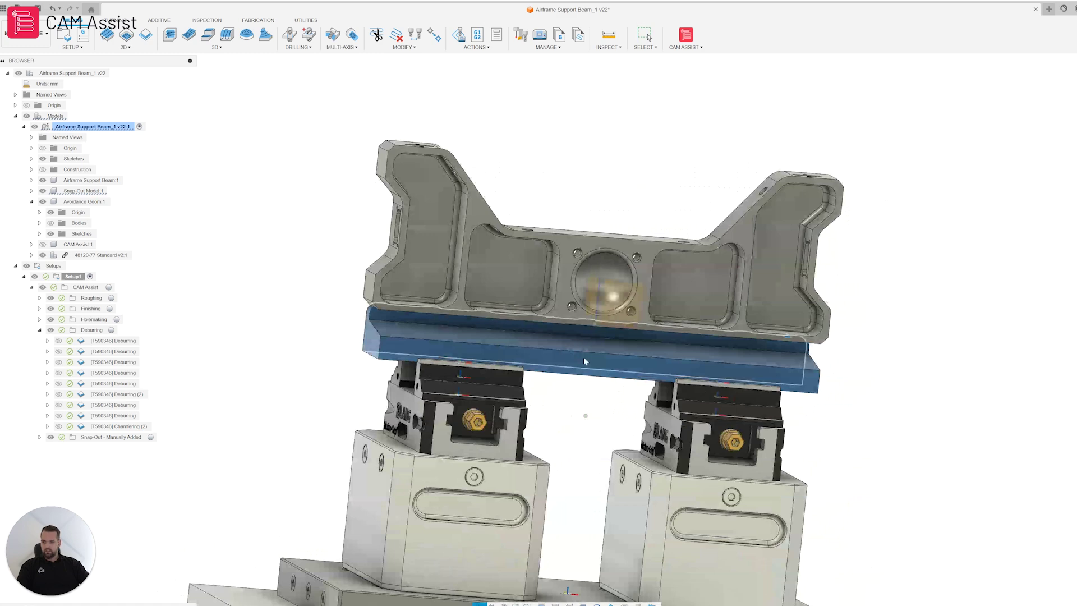
scroll(378, 317, up, 3)
shift+middle_drag(378, 317, 409, 308)
scroll(373, 293, up, 5)
scroll(371, 294, up, 2)
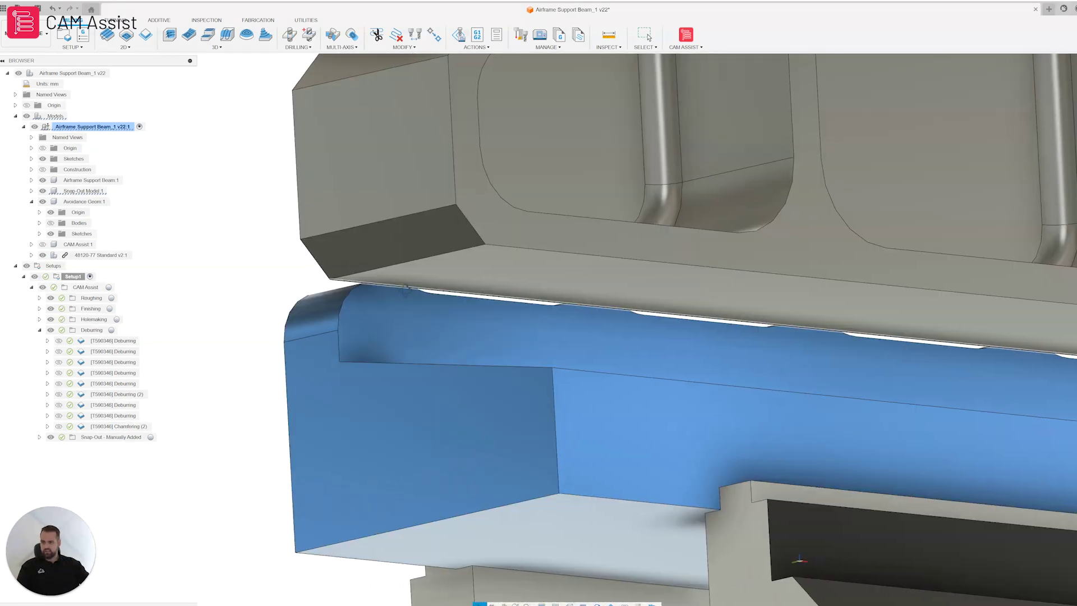
scroll(409, 309, down, 1)
Step: Measure between the snap-out base's curved face and the beam above it
click(608, 35)
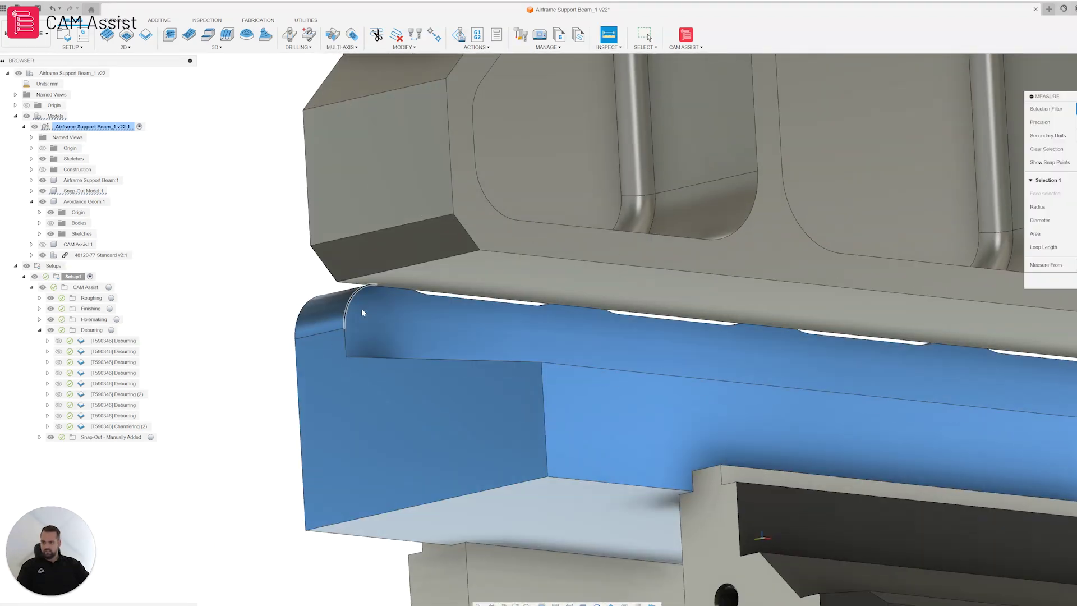
shift+middle_drag(339, 338, 365, 355)
scroll(368, 356, up, 2)
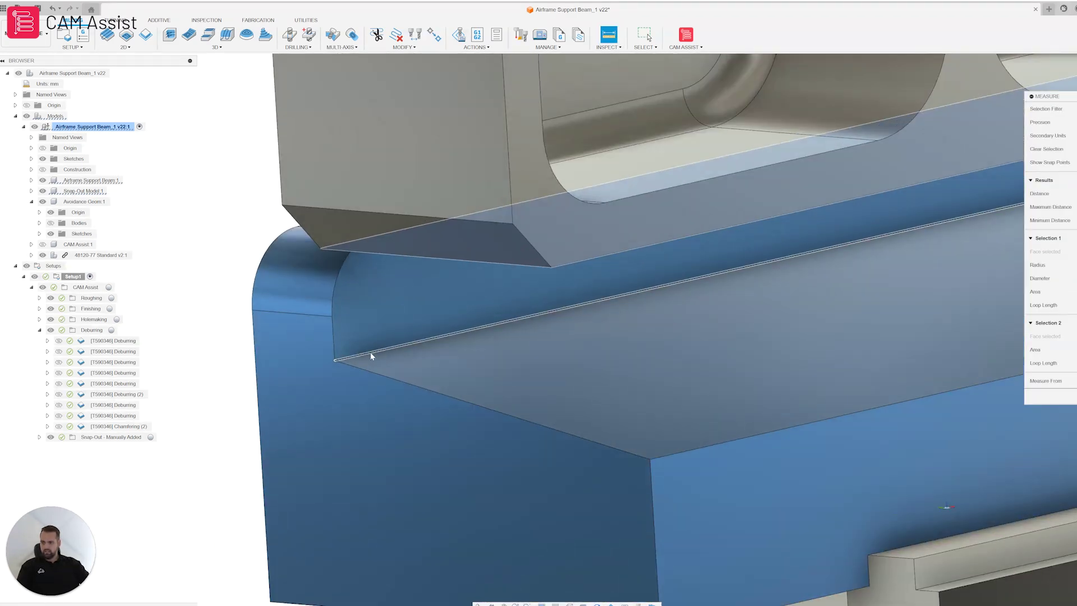
click(369, 352)
scroll(415, 345, down, 5)
scroll(476, 363, down, 2)
shift+middle_drag(476, 363, 469, 393)
key(Escape)
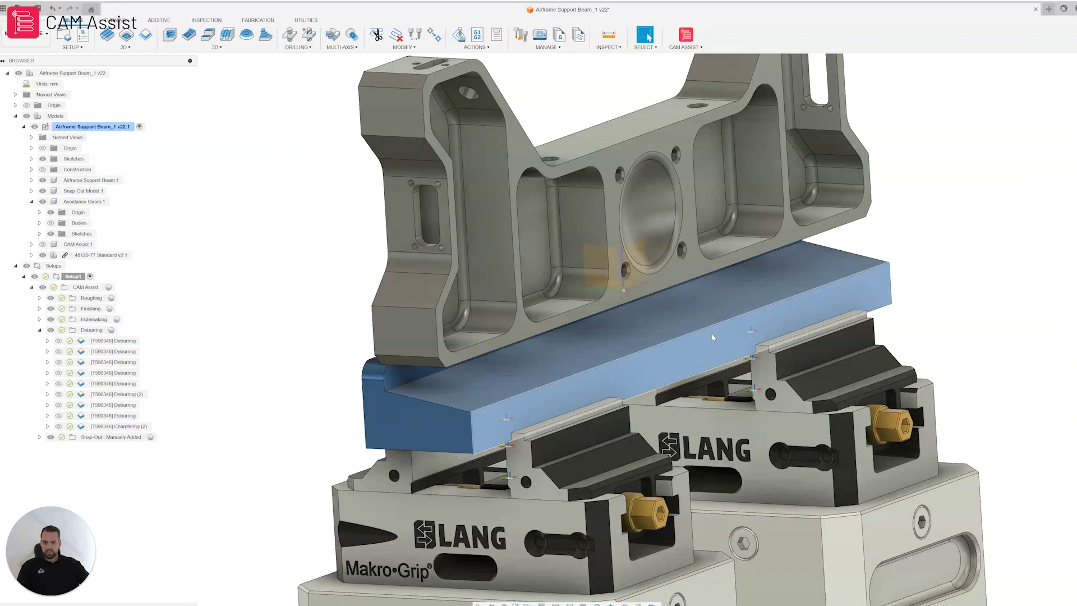
Step: Examine the relief and sloped face of the snap-out base beneath the beam from the front and the end
shift+middle_drag(709, 330, 595, 292)
scroll(393, 331, up, 4)
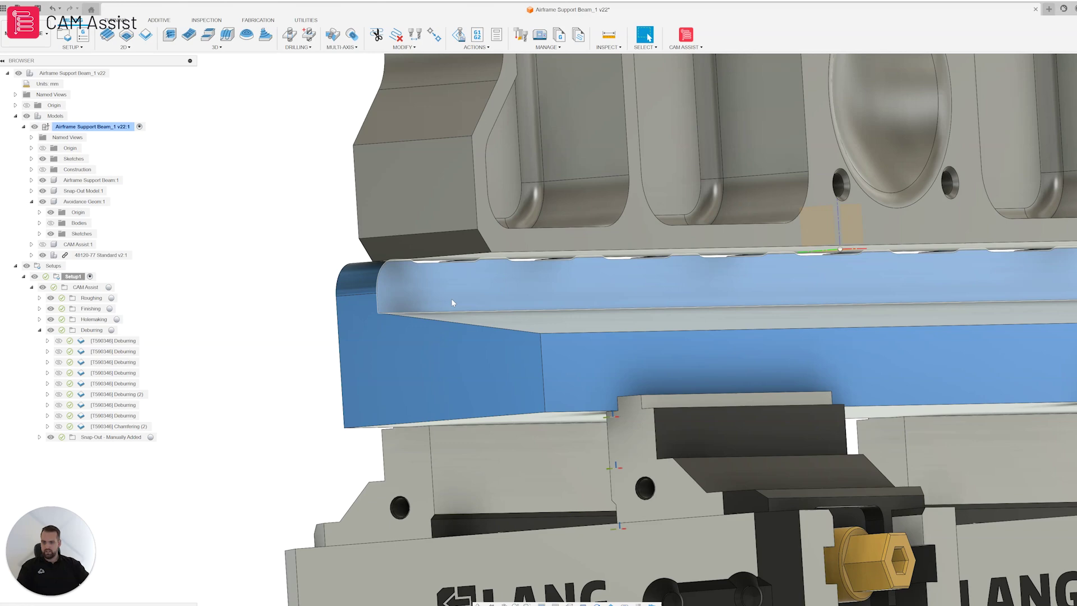
scroll(452, 300, down, 4)
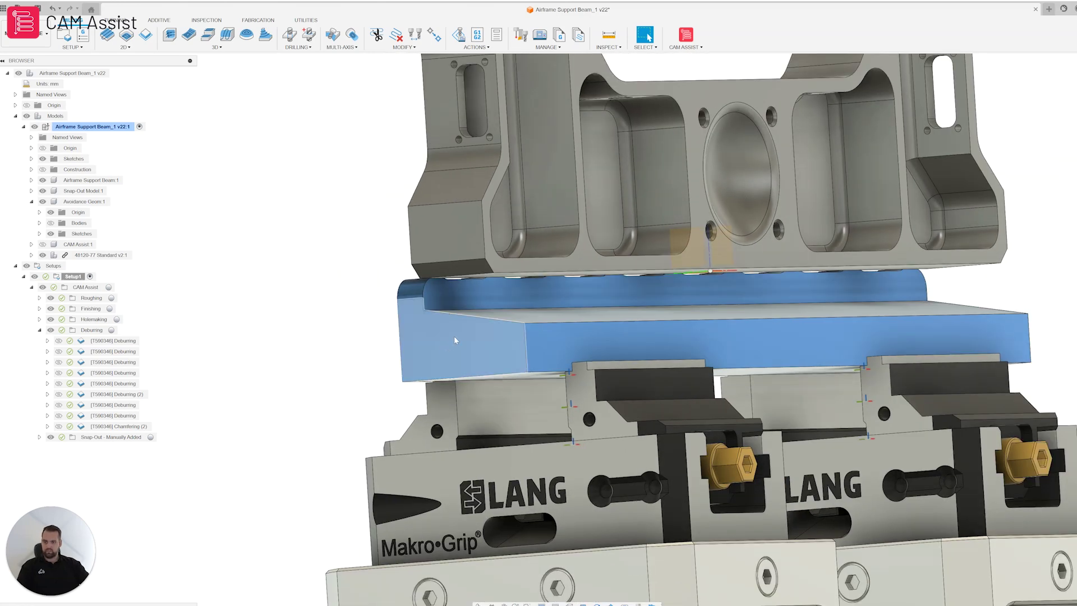
shift+middle_drag(453, 335, 582, 349)
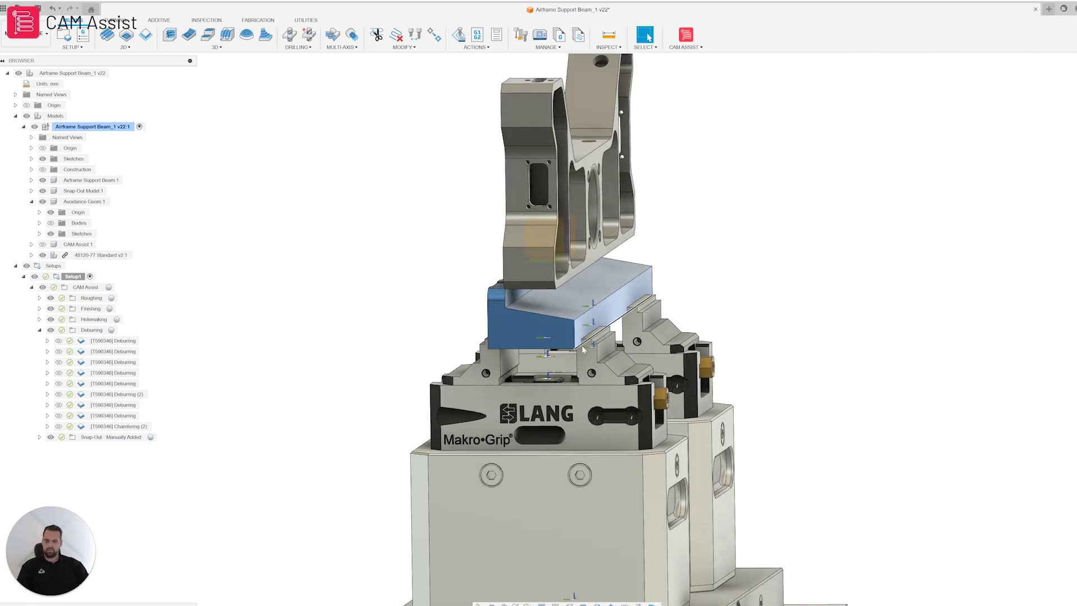
scroll(578, 295, up, 3)
shift+middle_drag(578, 298, 630, 356)
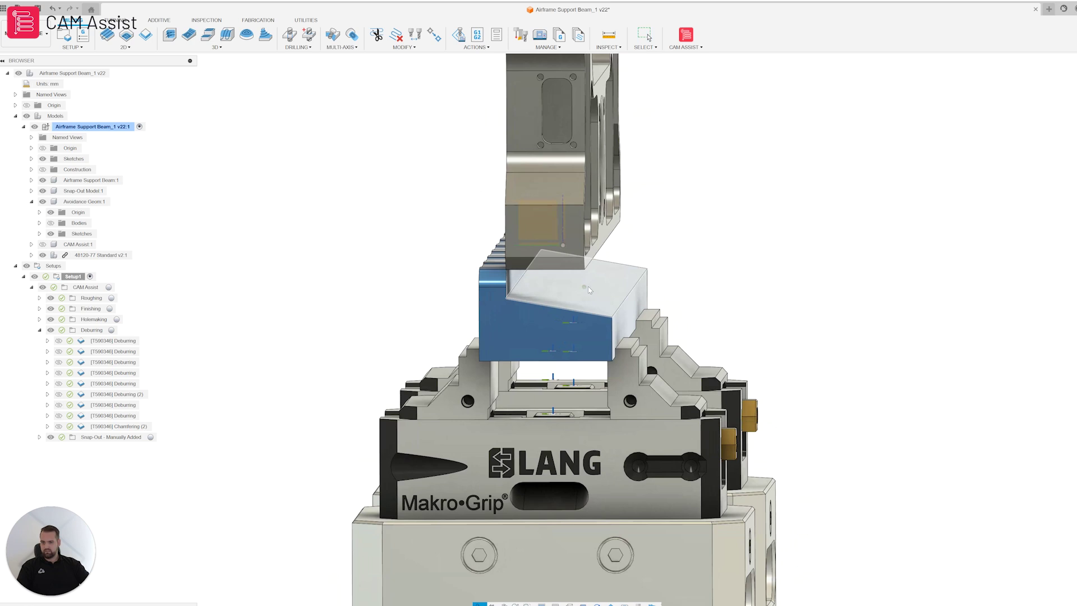
shift+middle_drag(628, 395, 629, 401)
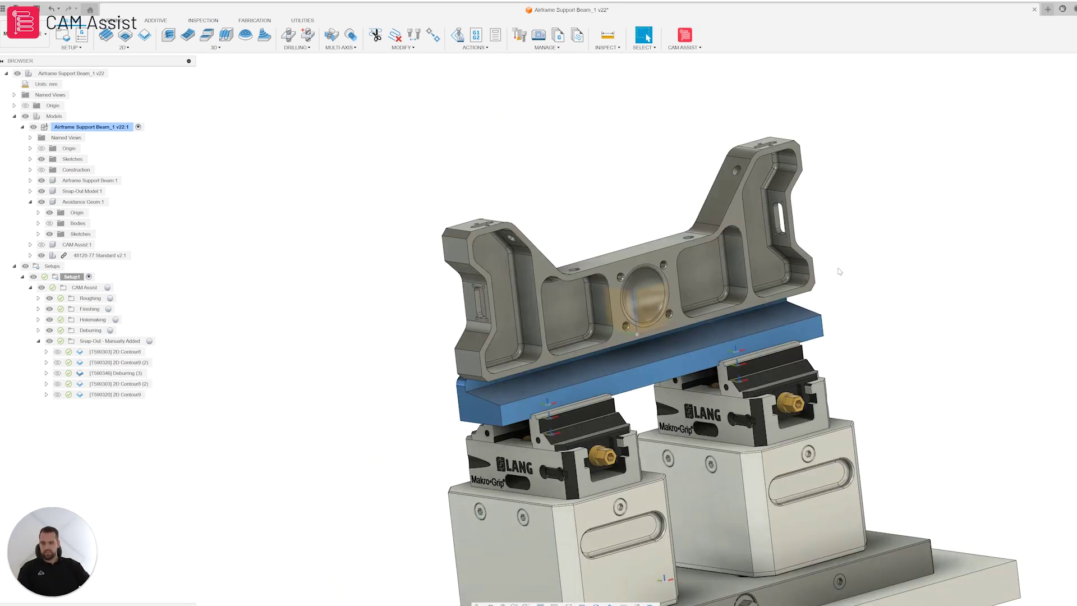
Step: Start a simulation of the Snap-Out - Manually Added operations
shift+middle_drag(840, 272, 251, 421)
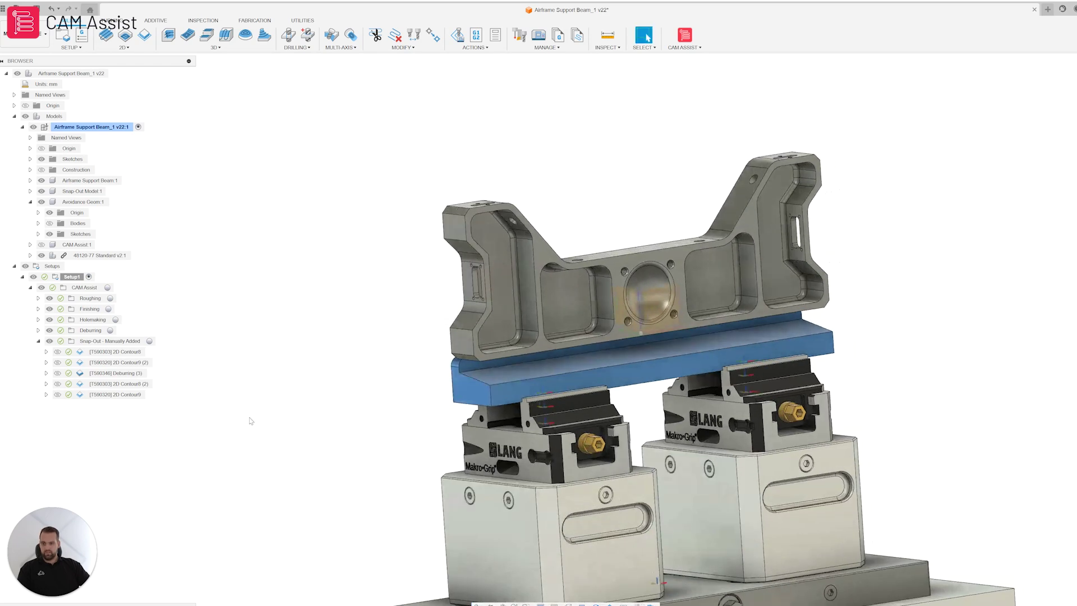
right_click(126, 344)
click(161, 124)
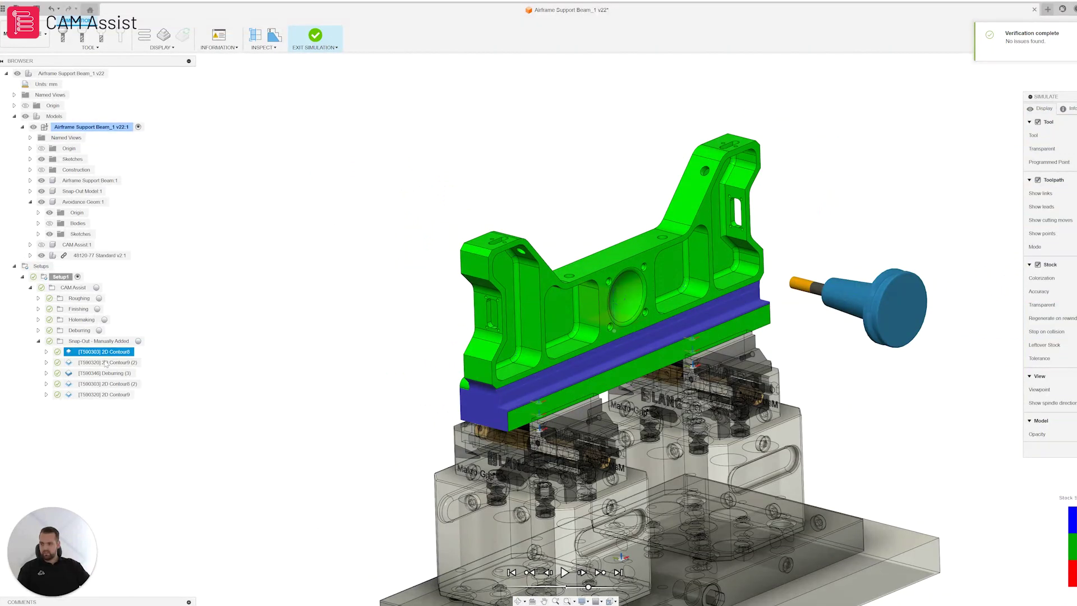
Step: Examine the remaining stock below the beam, play the simulation of the first 2D contour operation and pause at the second
scroll(361, 313, up, 5)
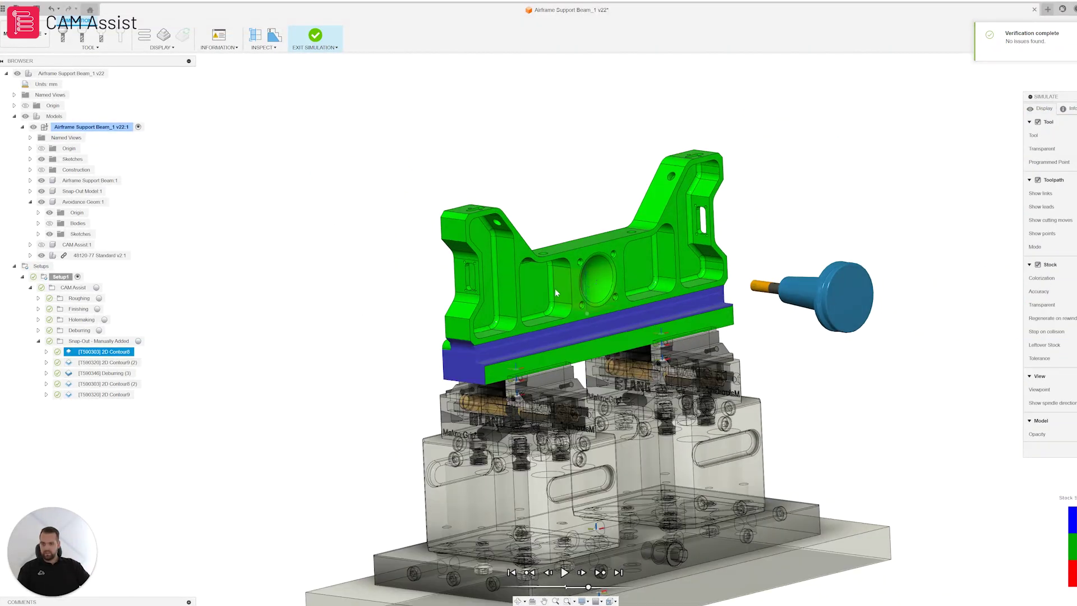
scroll(479, 323, down, 3)
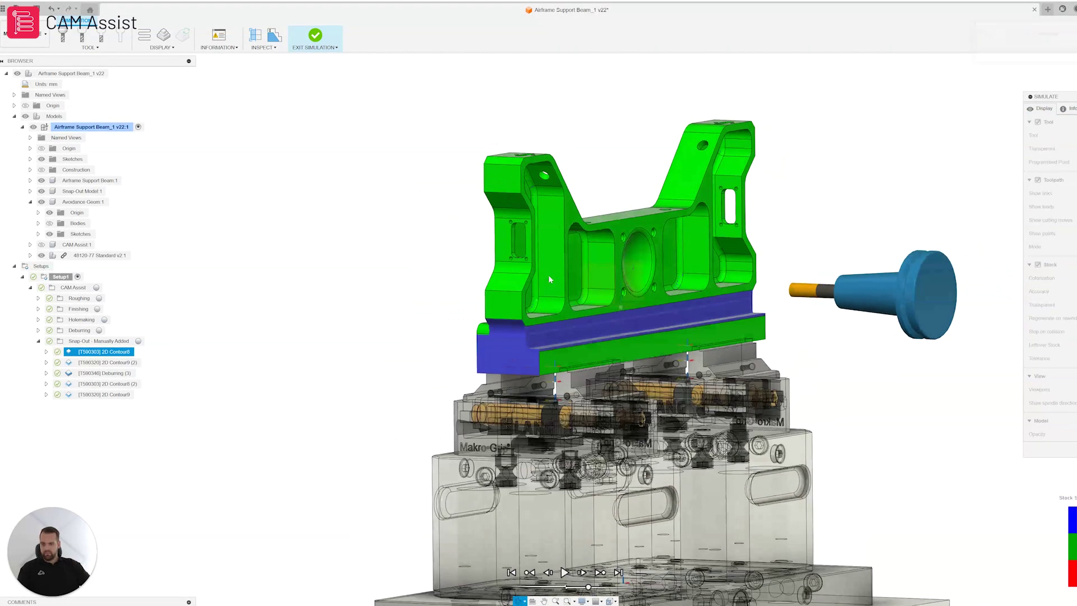
scroll(370, 379, down, 2)
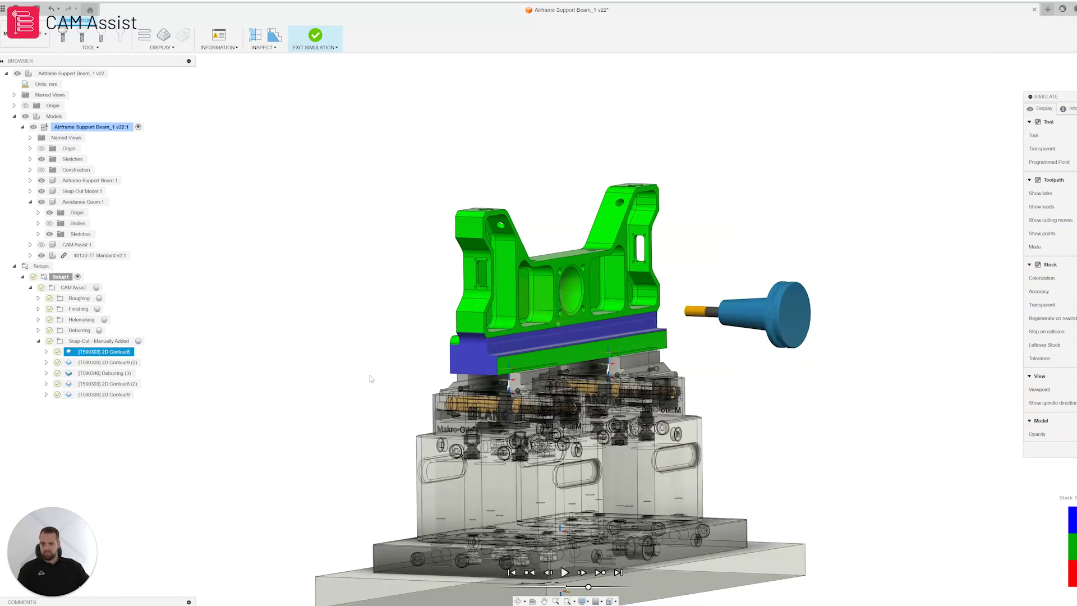
scroll(537, 307, up, 2)
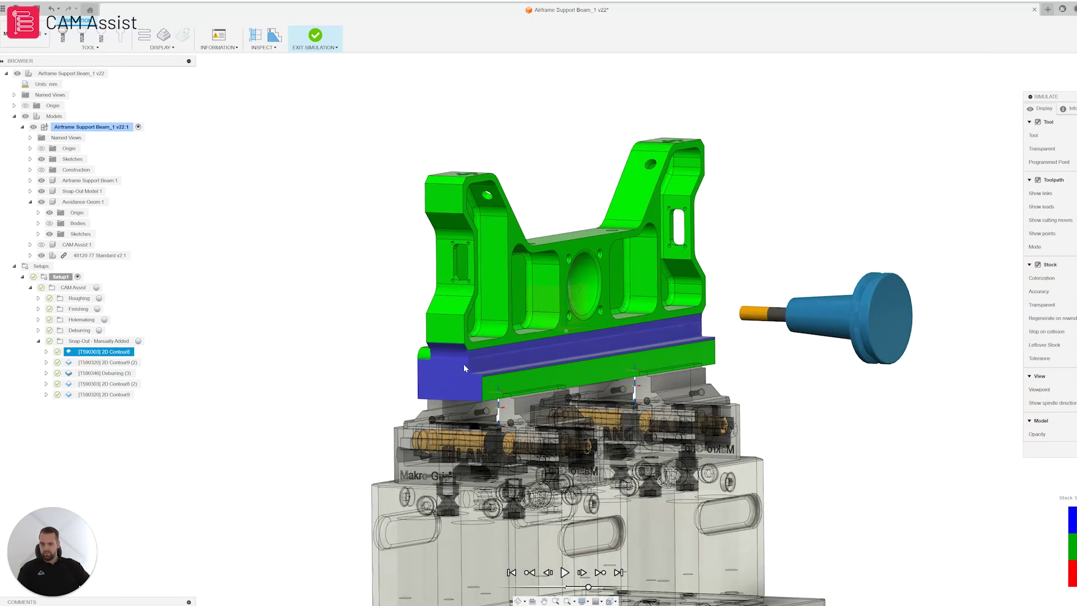
scroll(457, 353, down, 1)
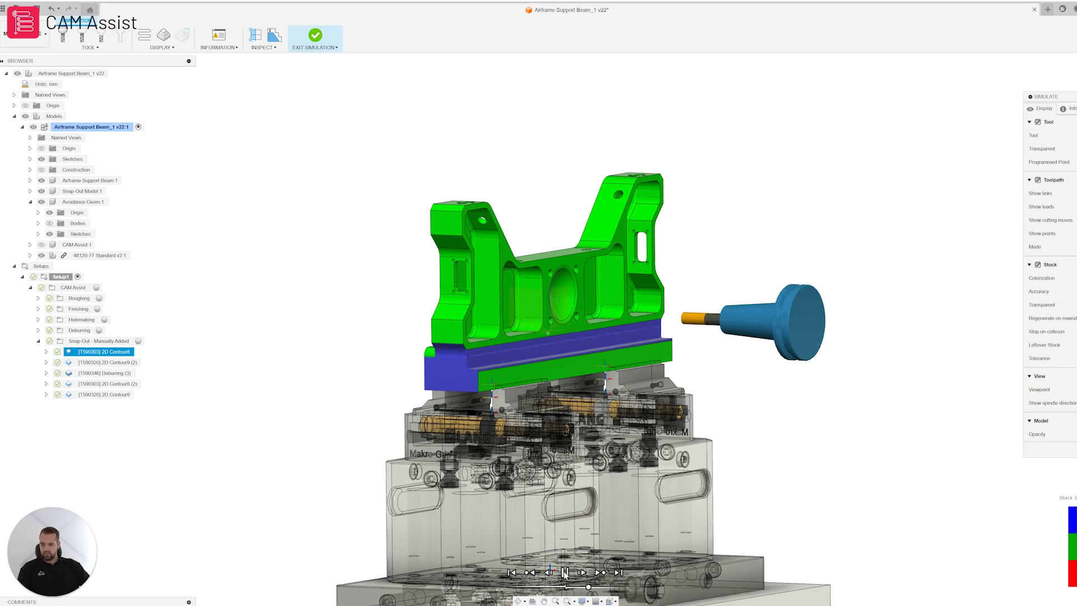
scroll(565, 572, up, 2)
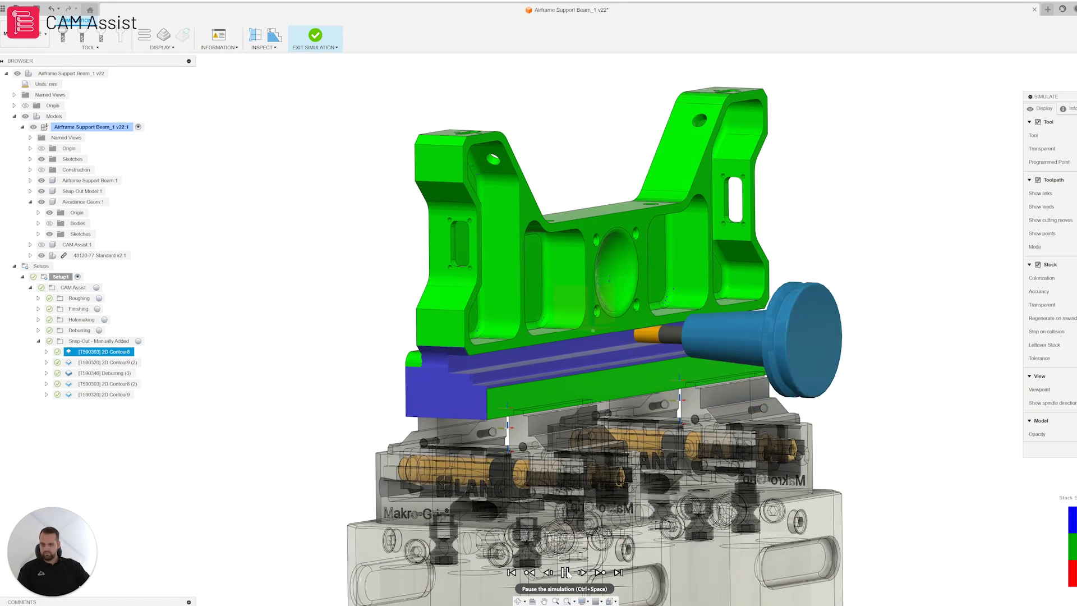
click(565, 573)
Step: Examine the stepped cut left in the stock beneath the beam after the first snap-out contour
scroll(565, 572, down, 1)
scroll(561, 412, up, 5)
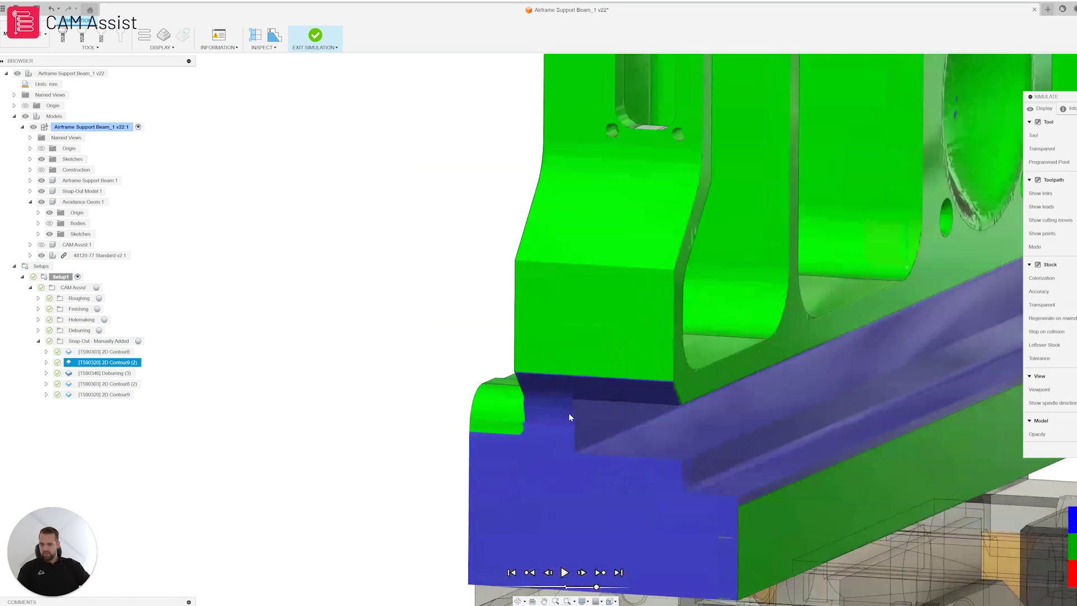
scroll(569, 413, down, 3)
scroll(759, 160, up, 2)
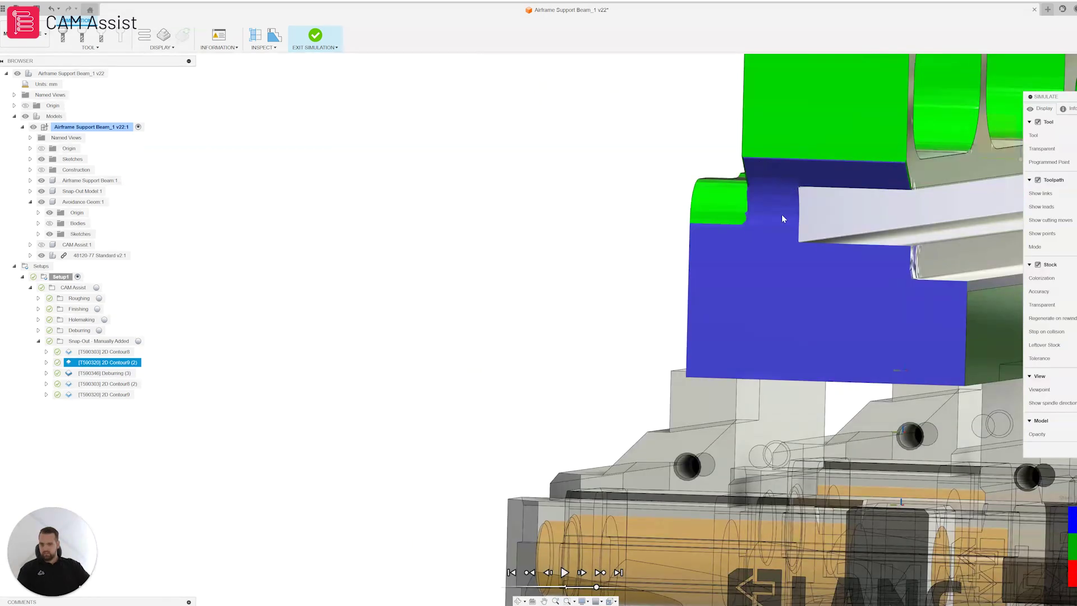
scroll(782, 215, down, 5)
scroll(548, 250, up, 3)
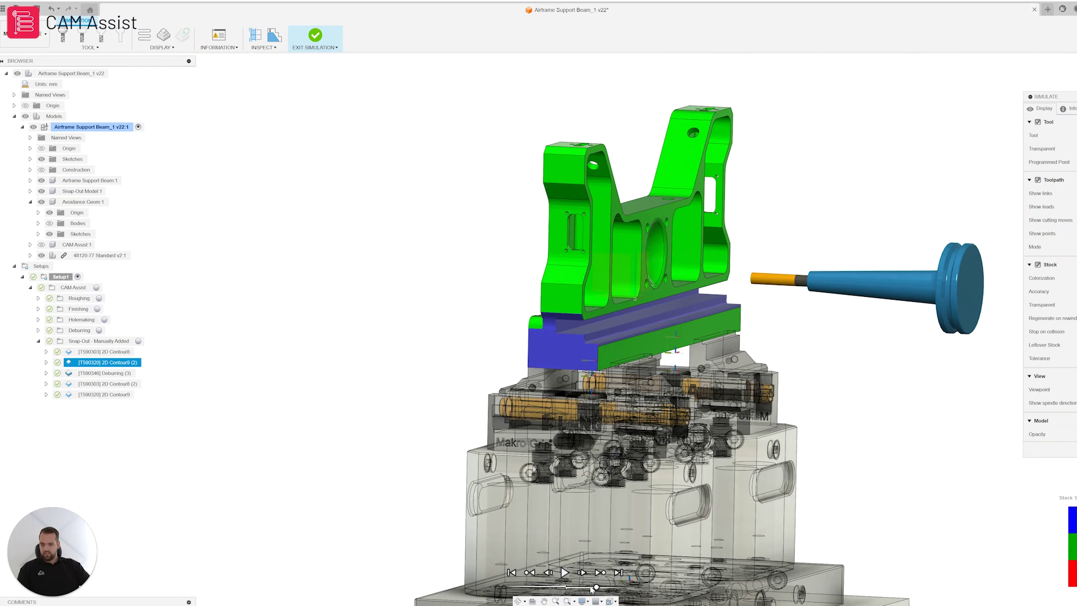
Step: Play the second snap-out contour simulation at a slower speed, following the tool along the beam's underside
scroll(618, 575, up, 2)
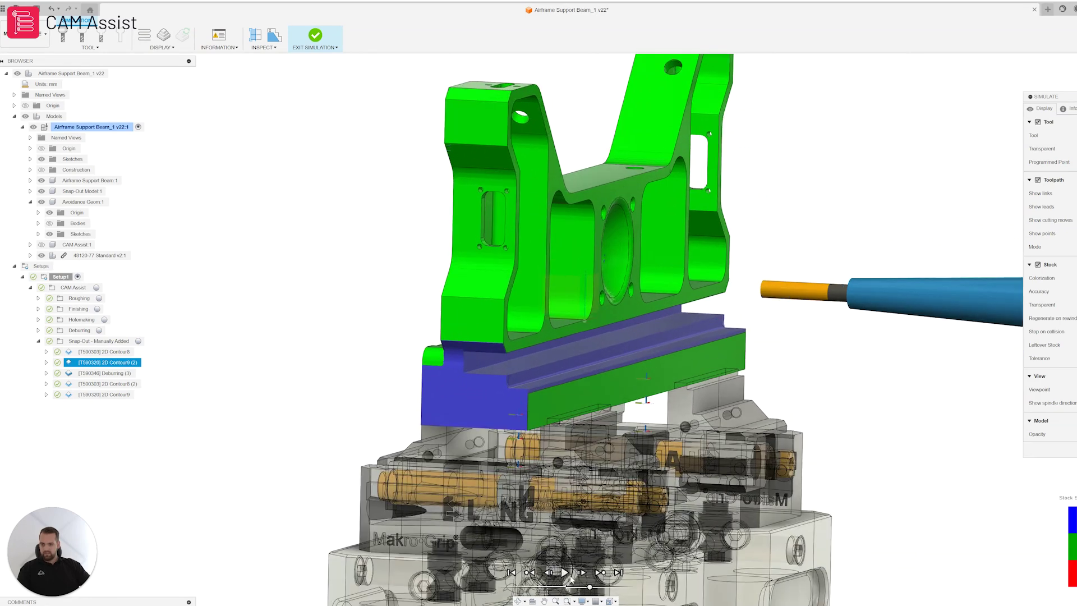
click(565, 572)
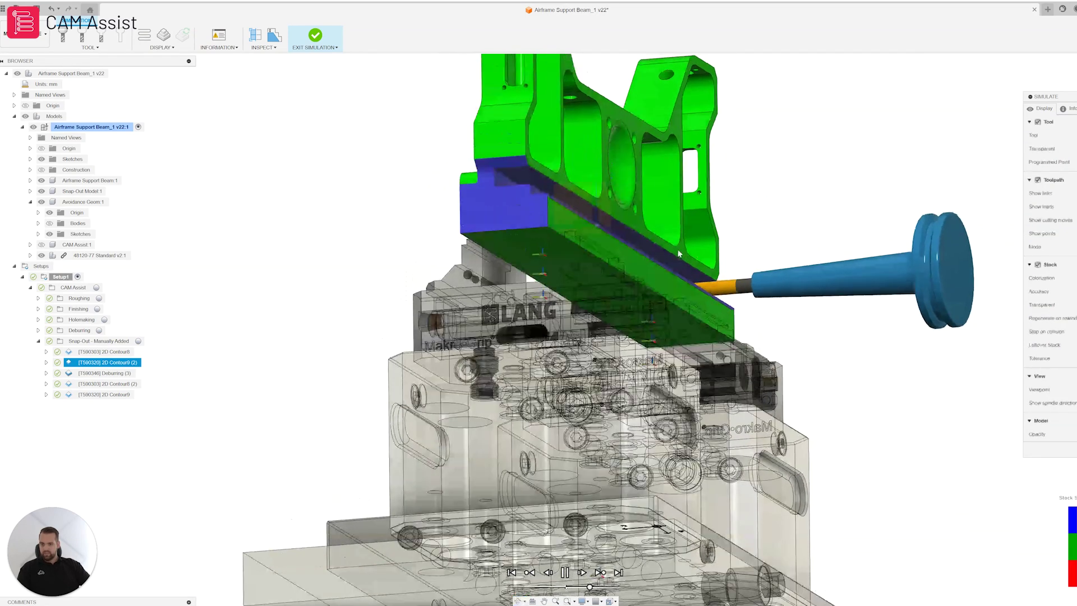
shift+middle_drag(685, 258, 663, 354)
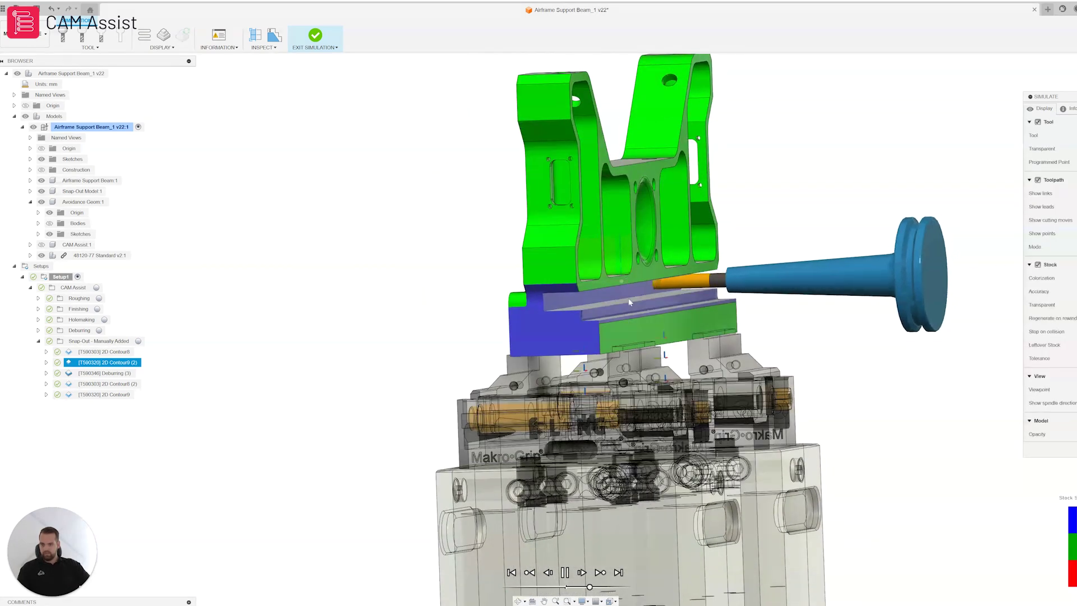
scroll(601, 297, up, 4)
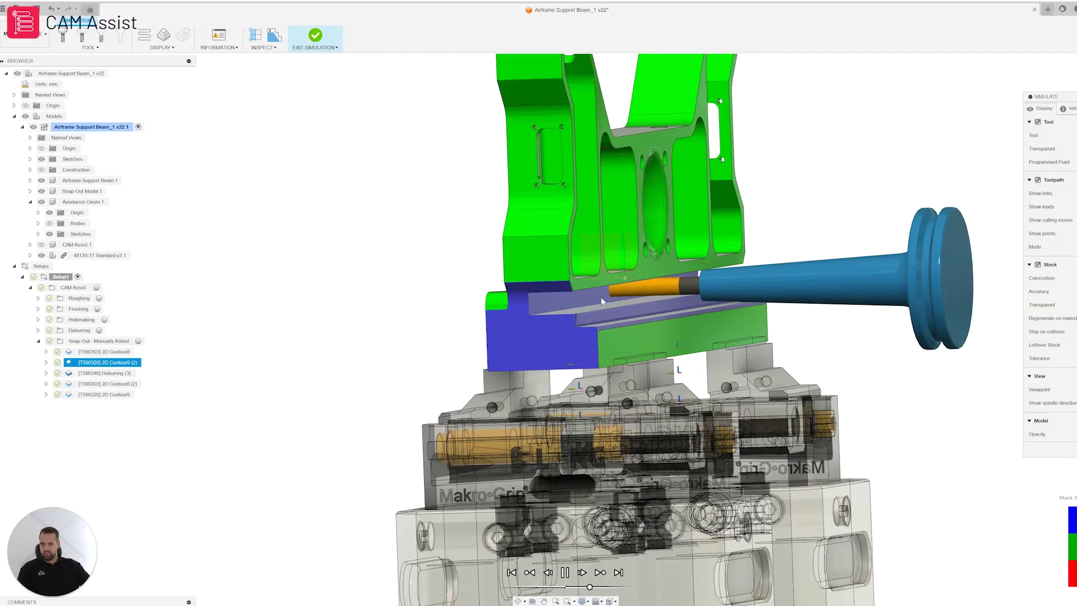
shift+middle_drag(569, 295, 585, 321)
scroll(589, 312, down, 4)
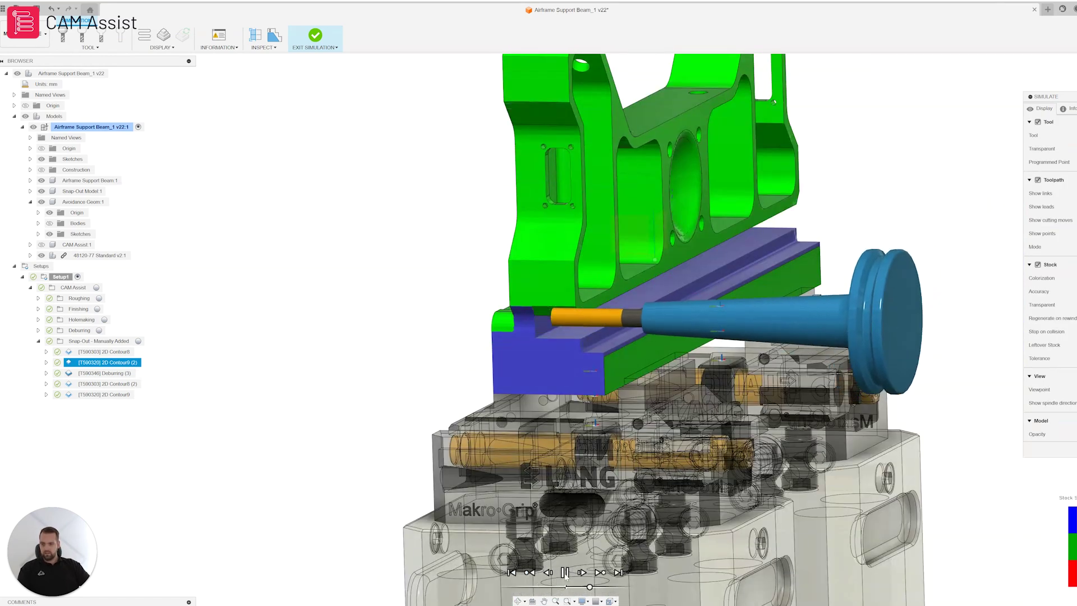
scroll(647, 427, down, 3)
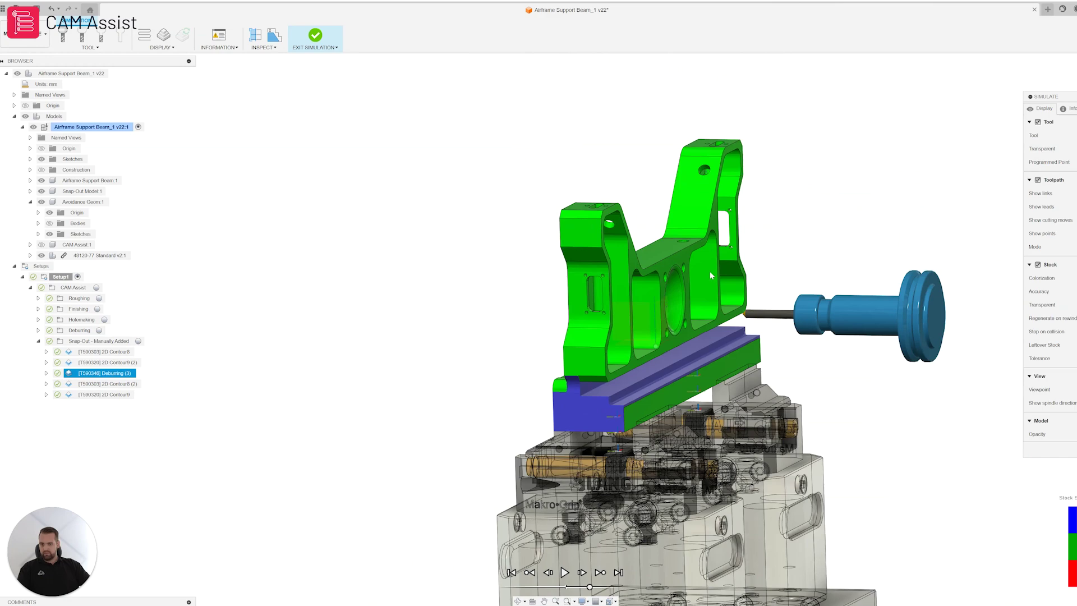
Step: Examine the deburring tool at the beam's lower edge, play the Deburring (3) simulation and pause at the following contour operation
scroll(709, 273, up, 3)
shift+middle_drag(741, 314, 745, 256)
scroll(766, 342, up, 2)
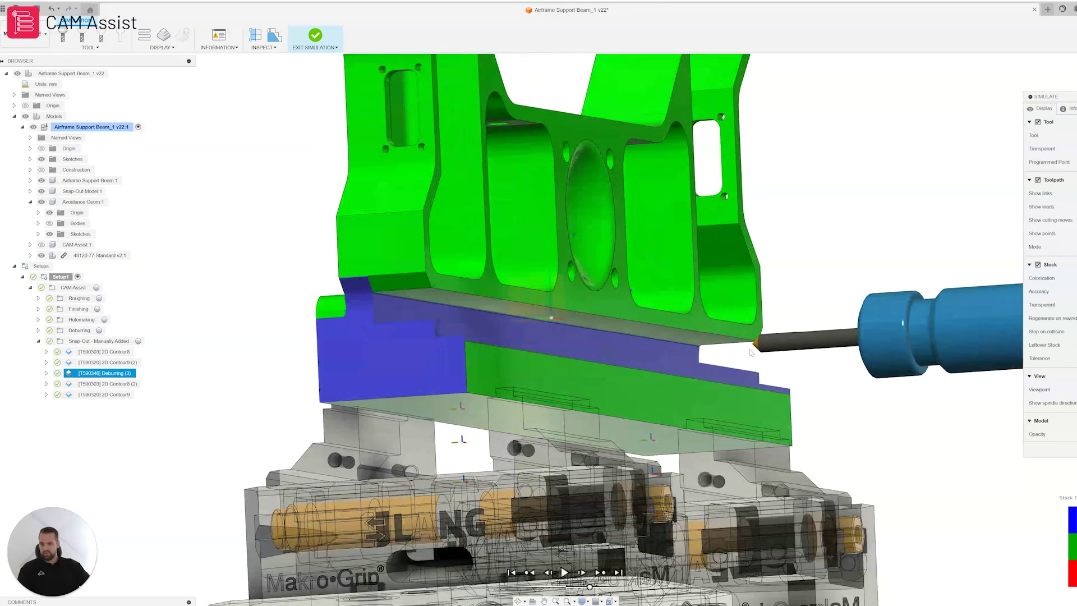
scroll(752, 353, down, 6)
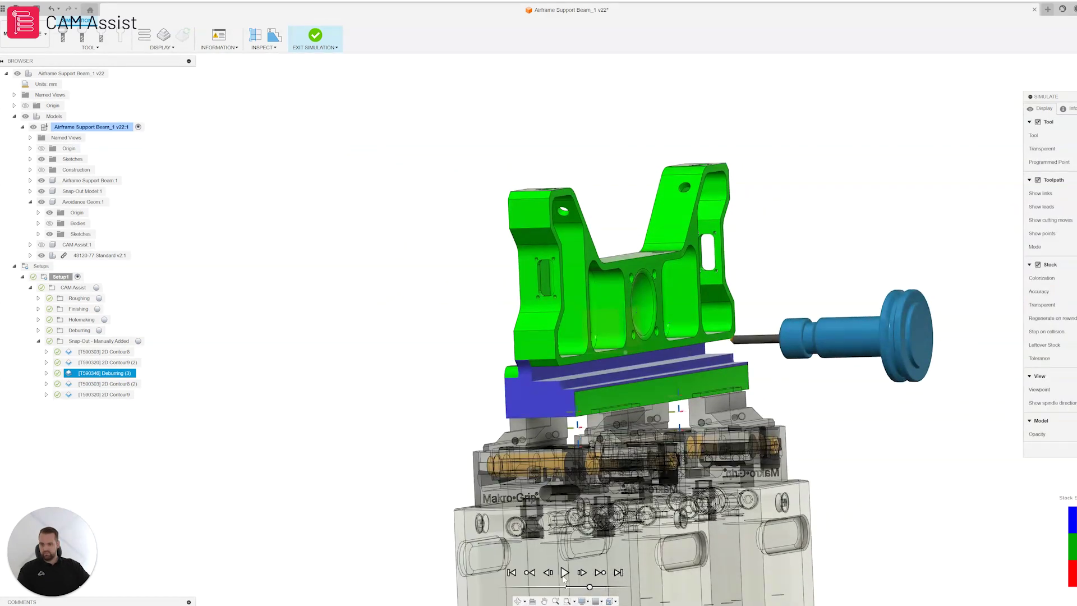
click(565, 573)
scroll(584, 448, up, 3)
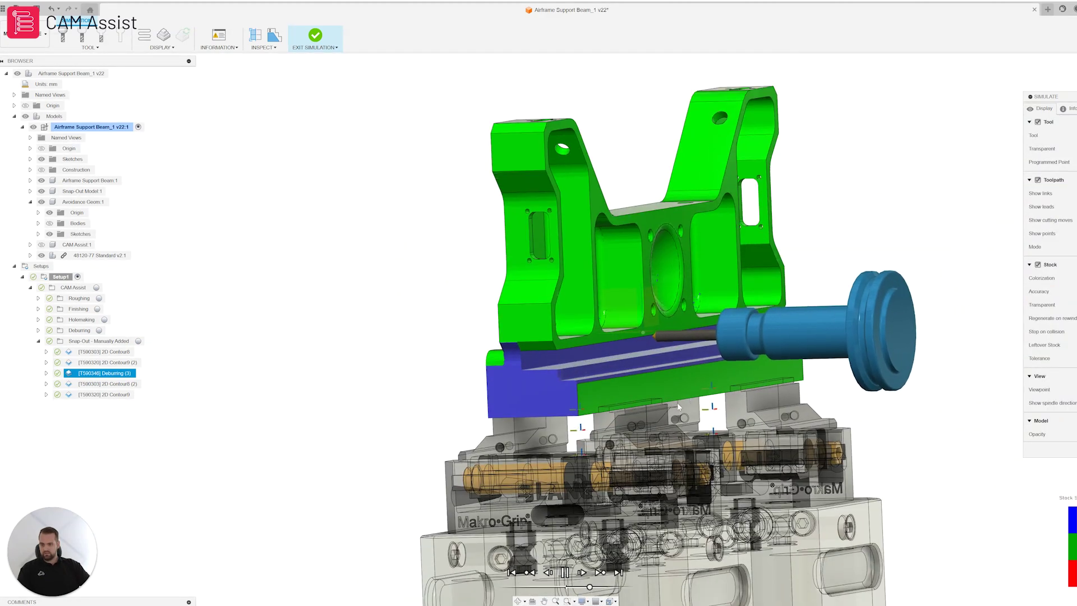
click(565, 572)
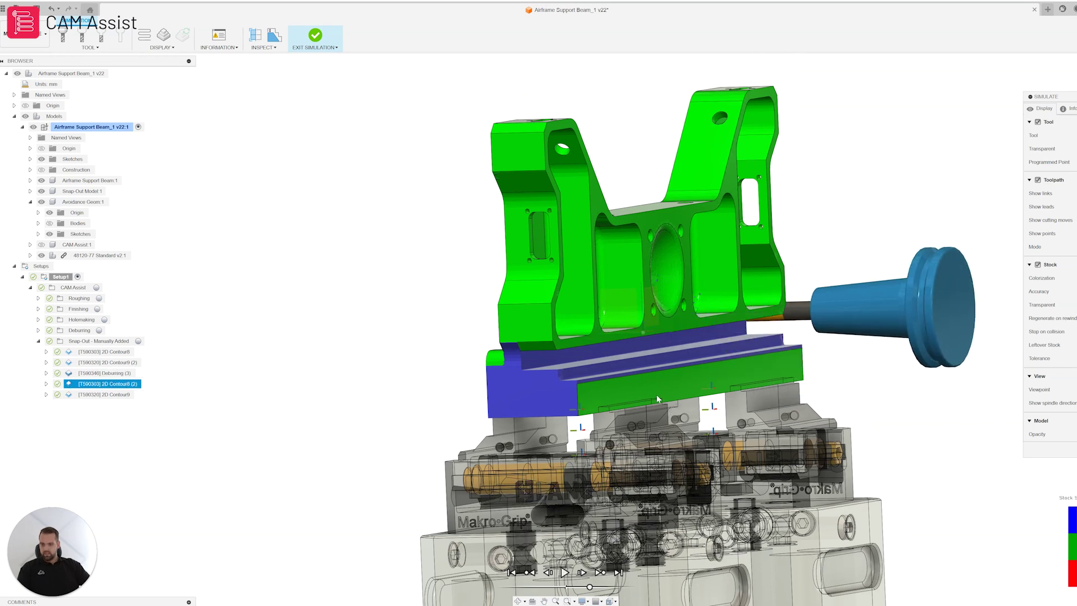
Step: Examine the stepped stock beneath the beam and the remaining material at its end before the fourth snap-out operation
shift+middle_drag(656, 395, 727, 334)
scroll(533, 343, down, 3)
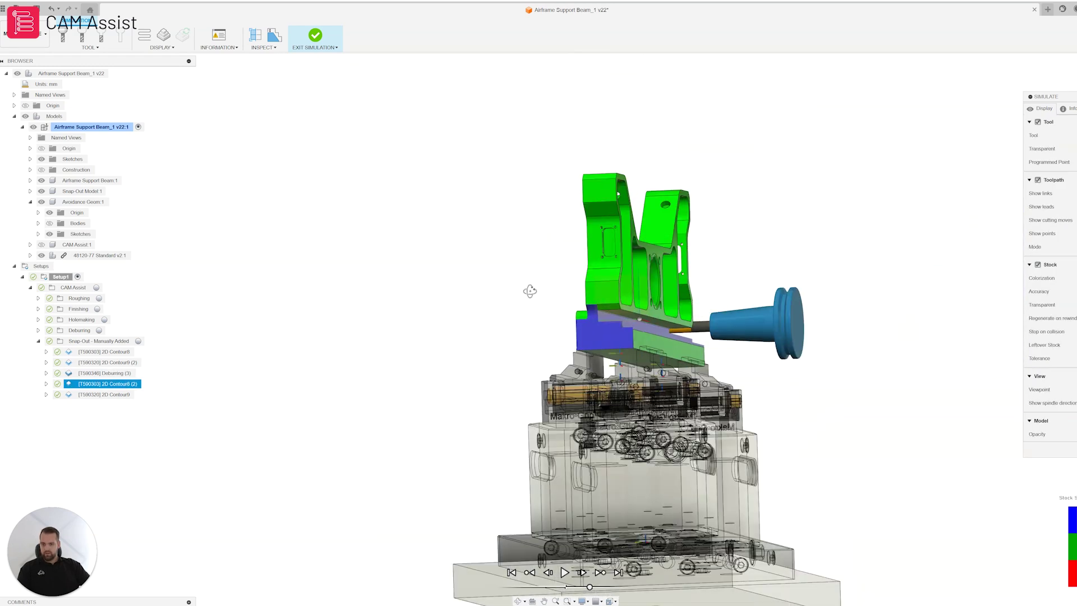
shift+middle_drag(531, 291, 583, 385)
scroll(572, 308, up, 6)
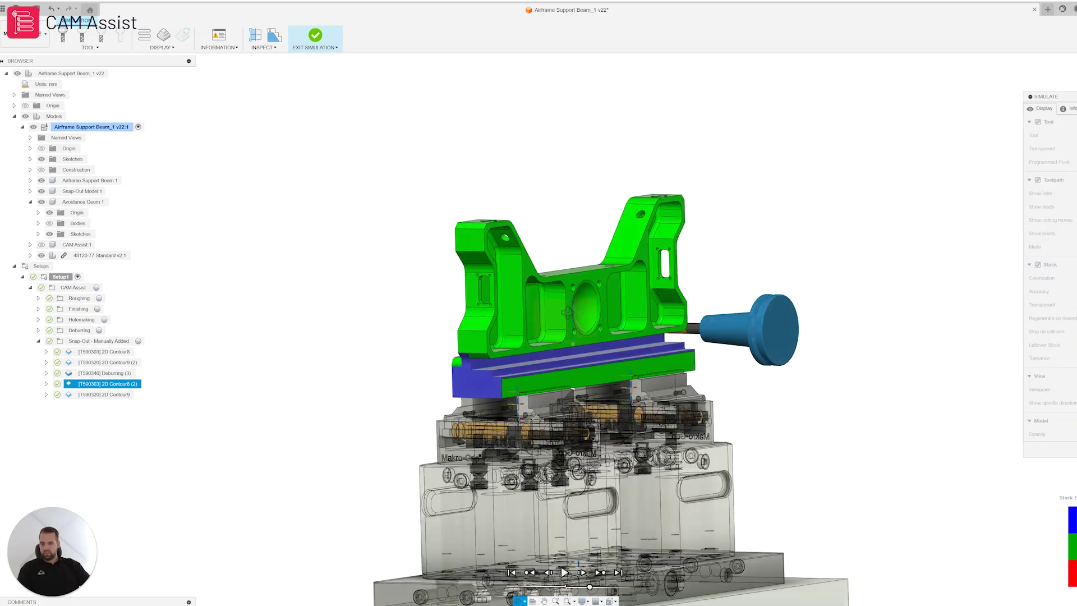
scroll(443, 359, up, 4)
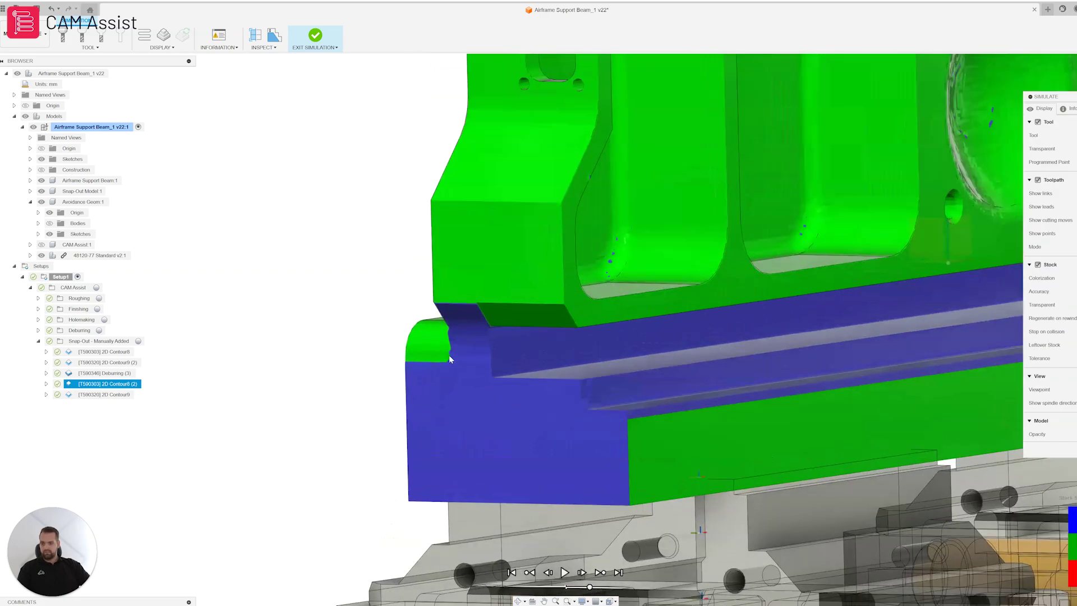
scroll(408, 341, down, 6)
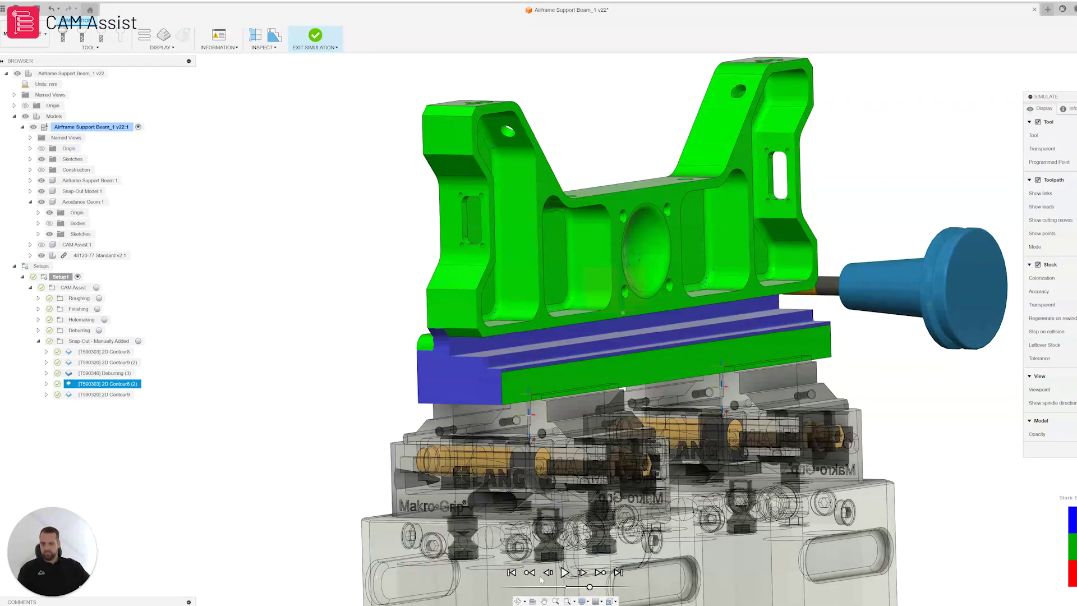
Step: Play the fourth snap-out operation's simulation, following the tool along the beam's underside, and pause at the final 2D contour
click(565, 573)
shift+middle_drag(616, 342, 638, 329)
scroll(780, 346, up, 4)
scroll(780, 345, up, 3)
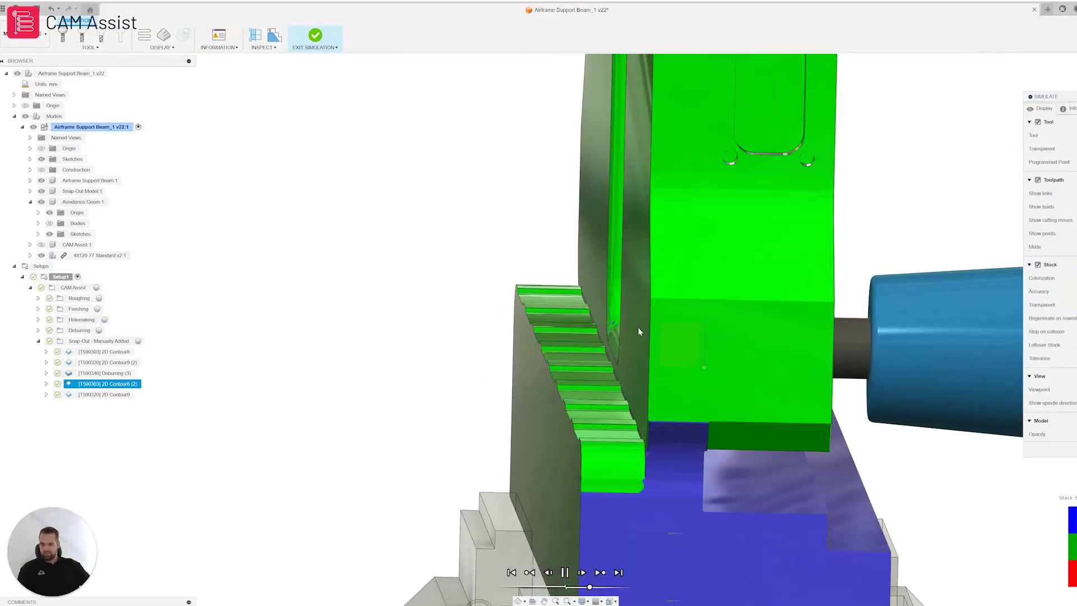
scroll(664, 362, down, 5)
shift+middle_drag(670, 393, 567, 362)
scroll(567, 361, down, 4)
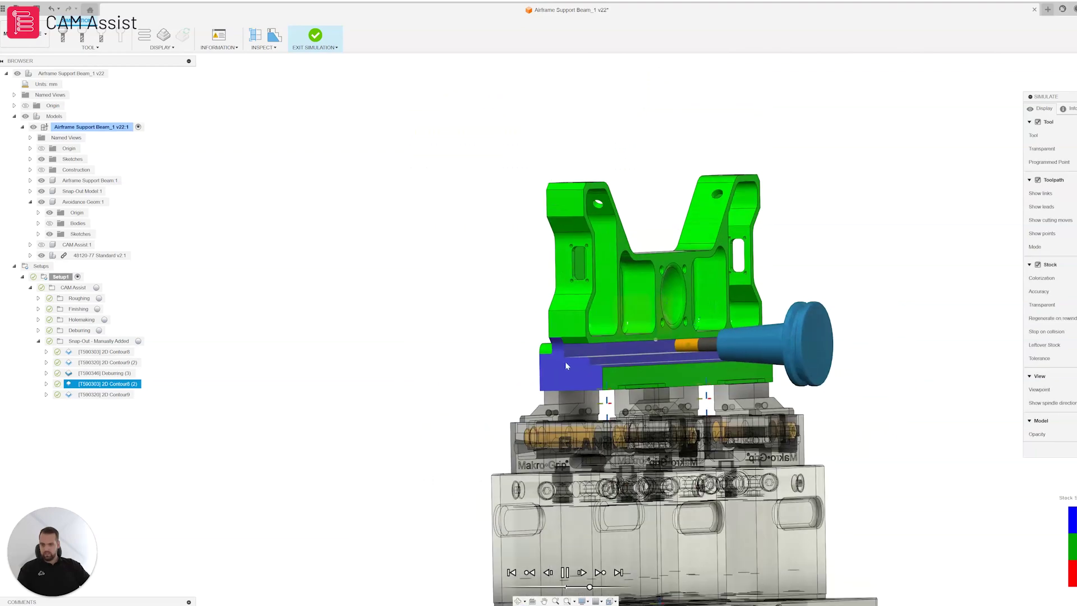
scroll(587, 354, up, 4)
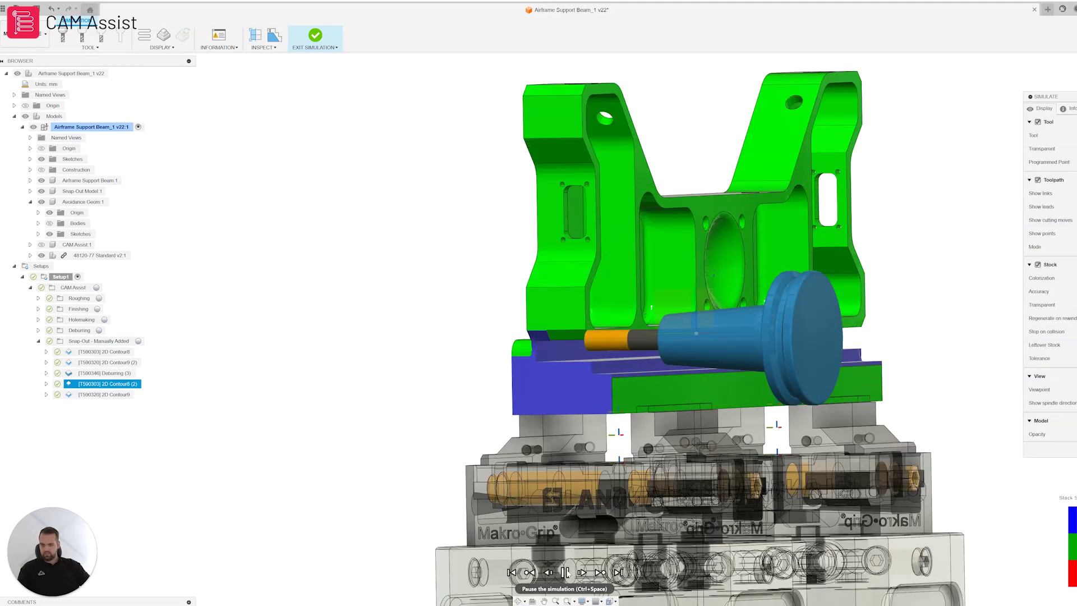
shift+middle_drag(587, 349, 660, 301)
scroll(755, 318, up, 4)
scroll(550, 325, down, 4)
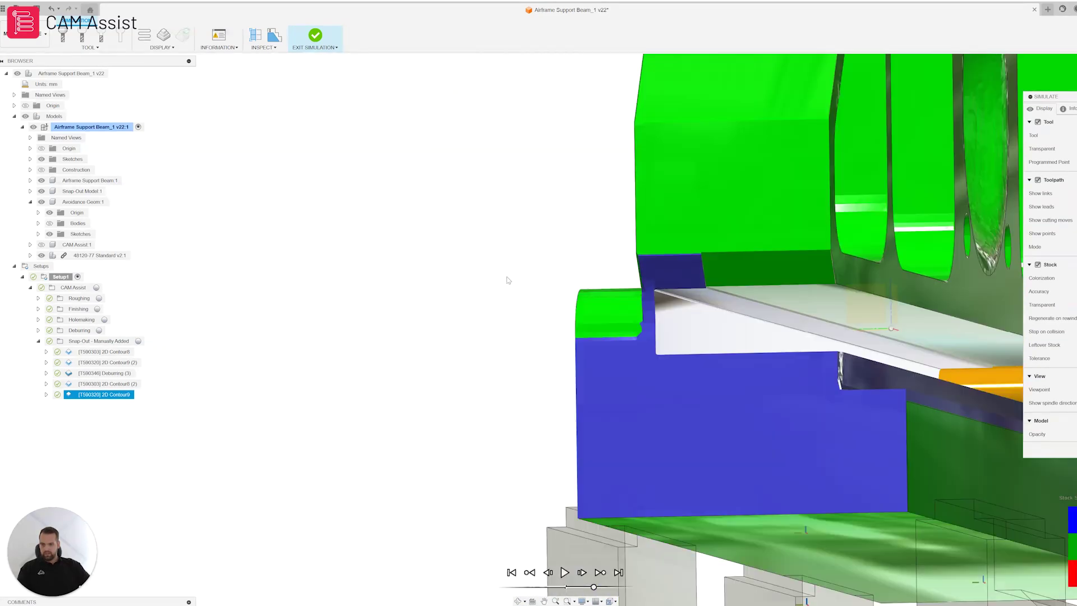
Step: Examine the material still joining the beam to the stock and the tool position before the final snap-out contour
shift+middle_drag(551, 326, 651, 327)
scroll(658, 332, up, 4)
scroll(693, 325, down, 4)
scroll(719, 335, down, 5)
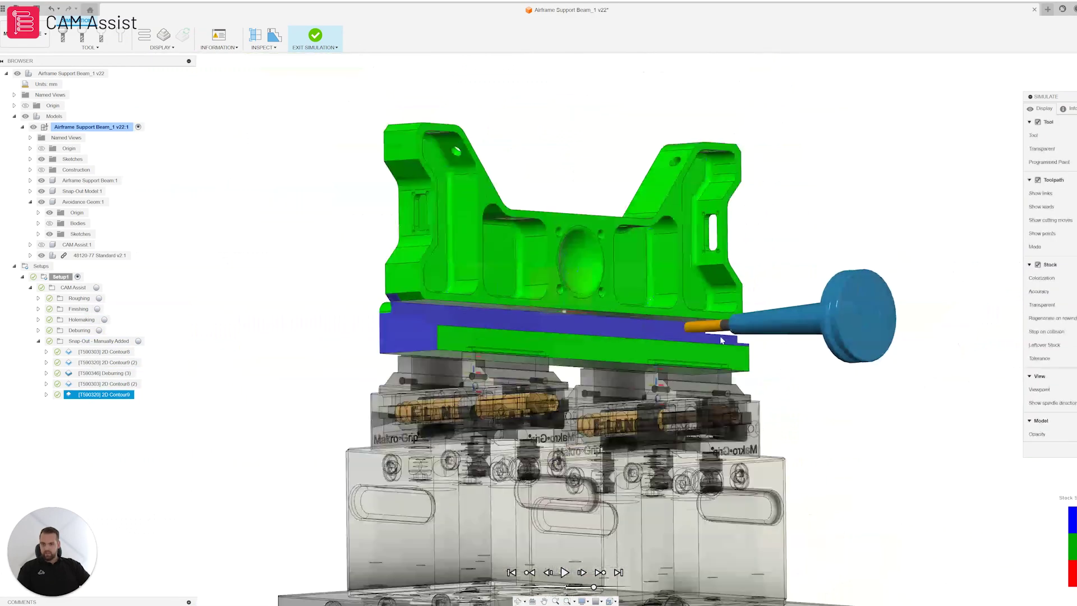
scroll(651, 335, up, 5)
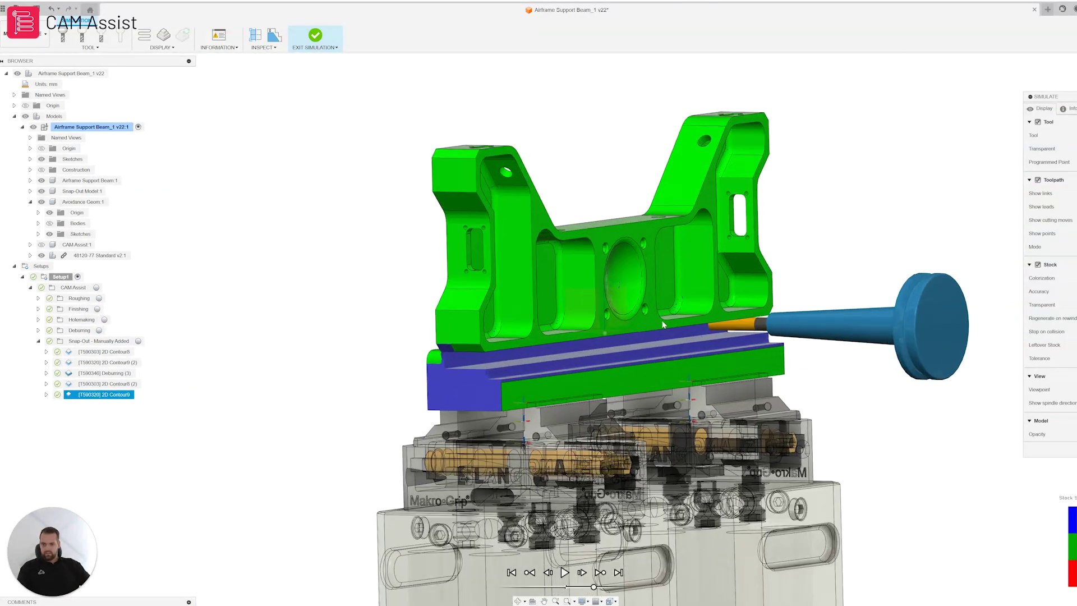
scroll(700, 319, up, 4)
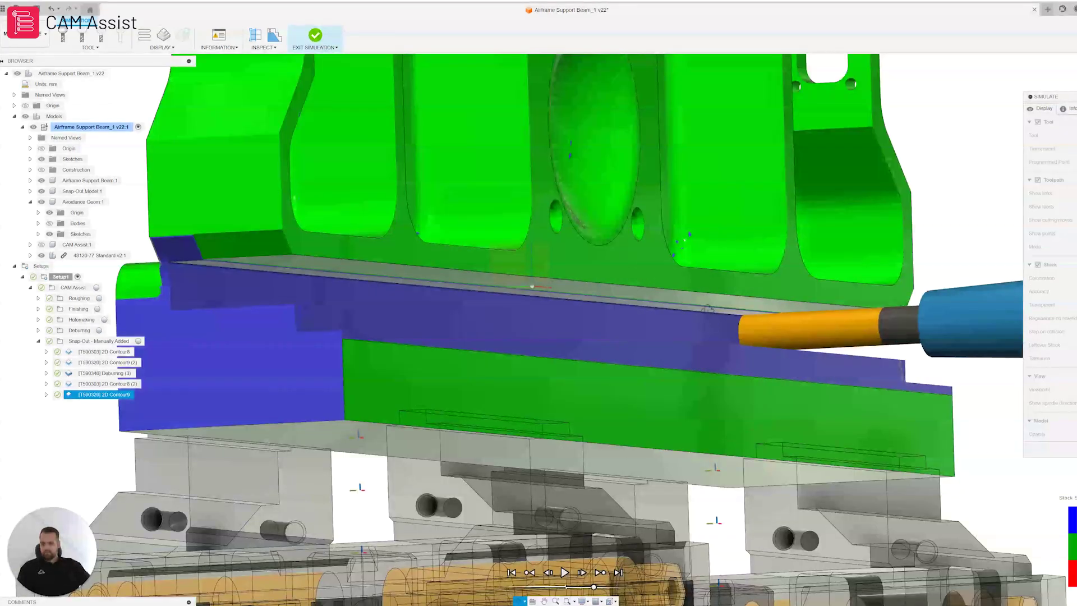
scroll(710, 315, up, 2)
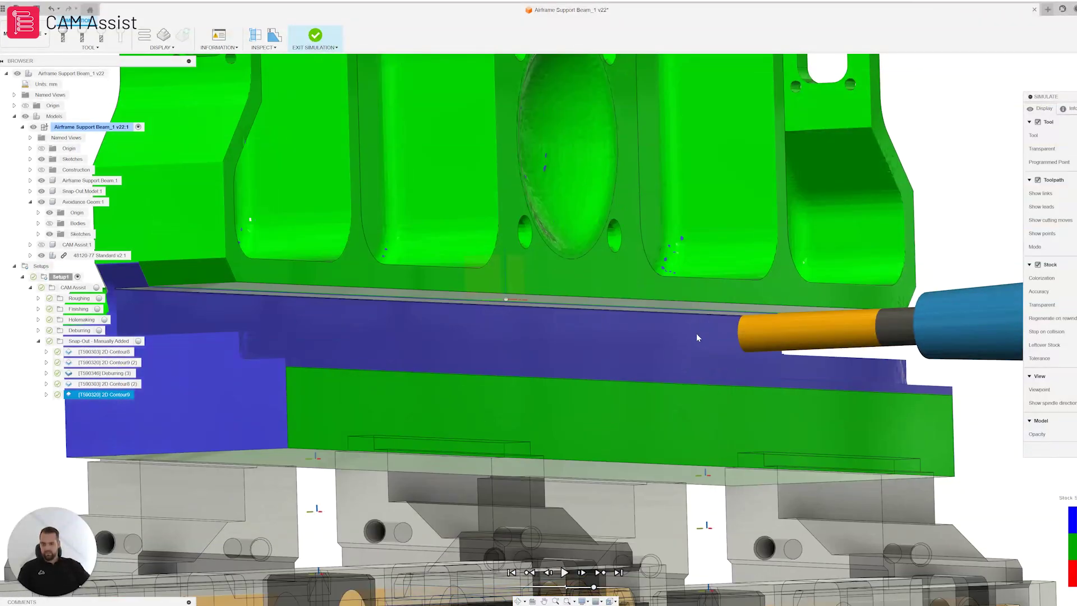
scroll(714, 344, down, 3)
scroll(681, 348, down, 5)
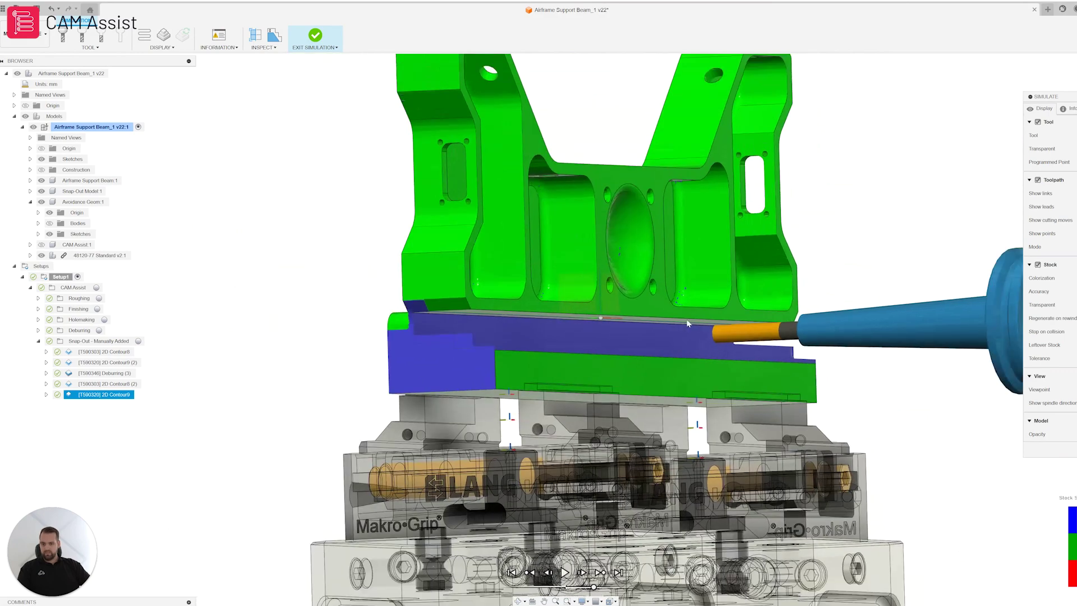
scroll(696, 342, up, 2)
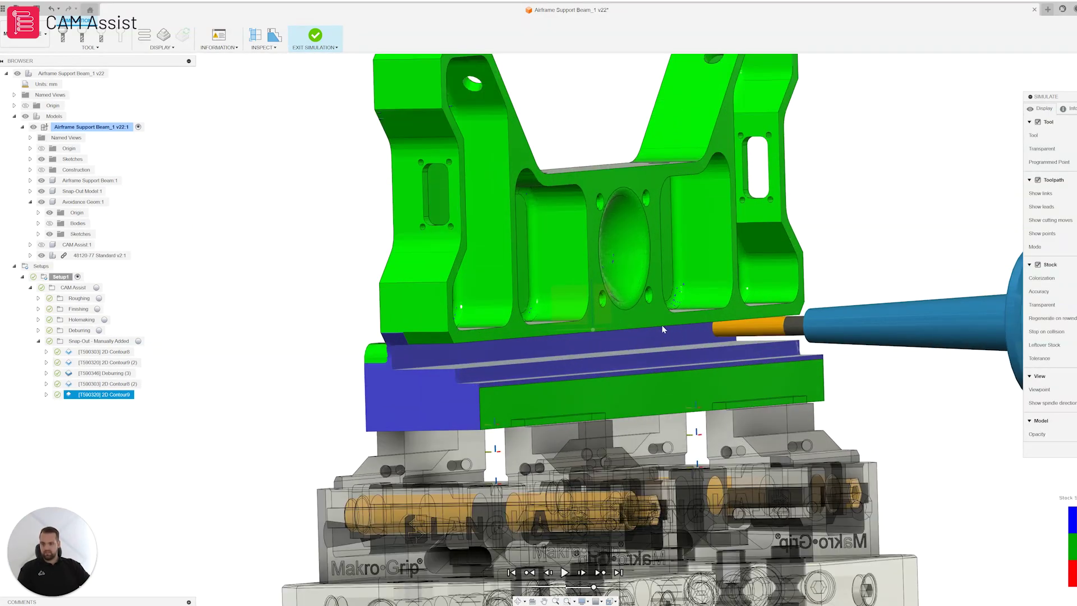
scroll(686, 331, down, 4)
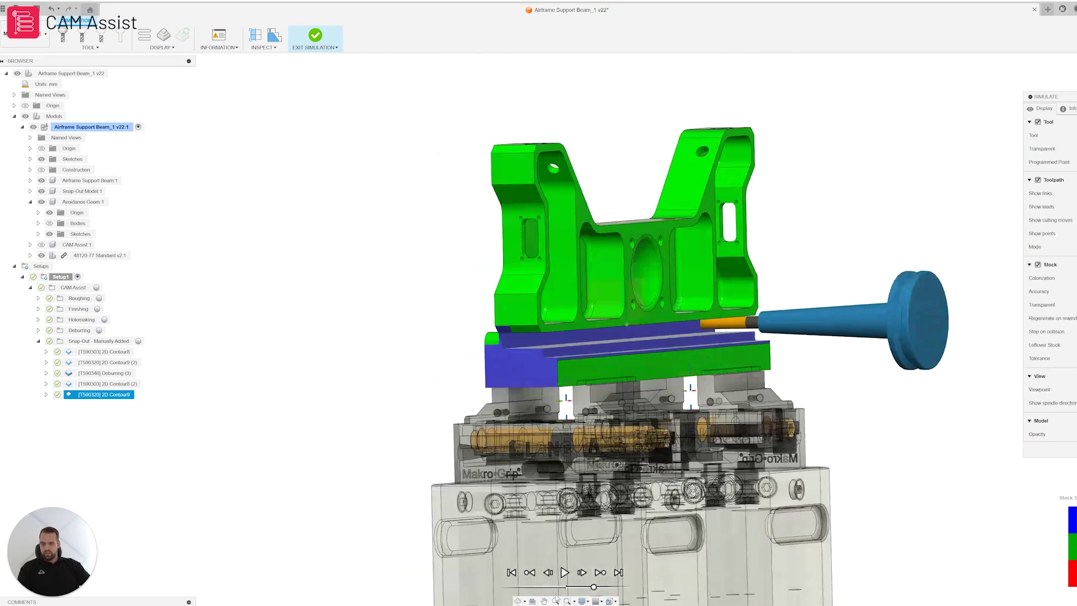
Step: Play the final 2D contour simulation and pause it partway along the beam's lower edge
scroll(574, 324, up, 2)
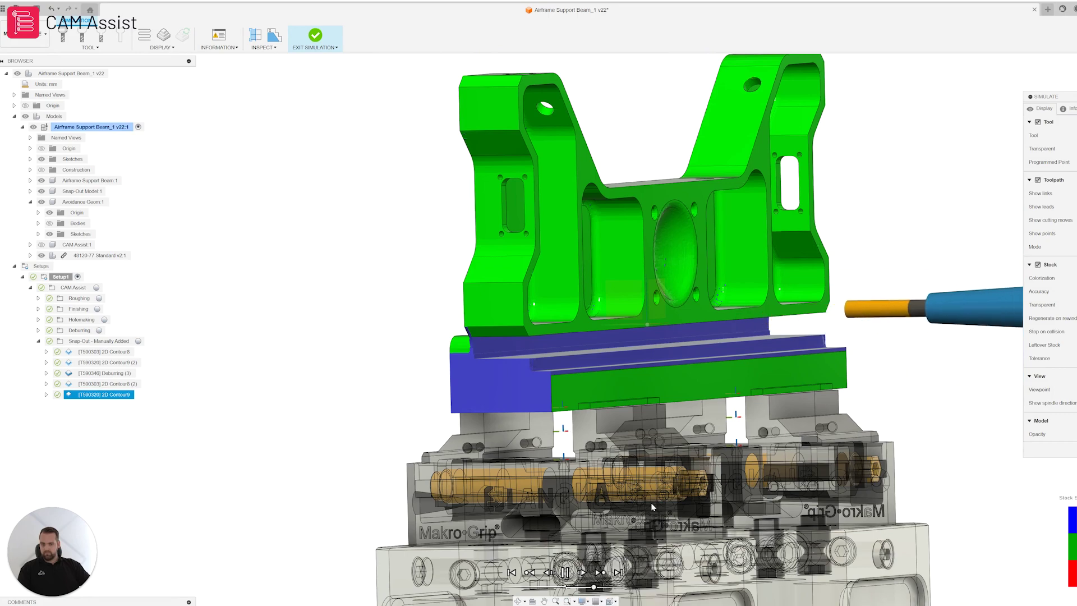
scroll(652, 507, up, 2)
shift+middle_drag(601, 433, 624, 404)
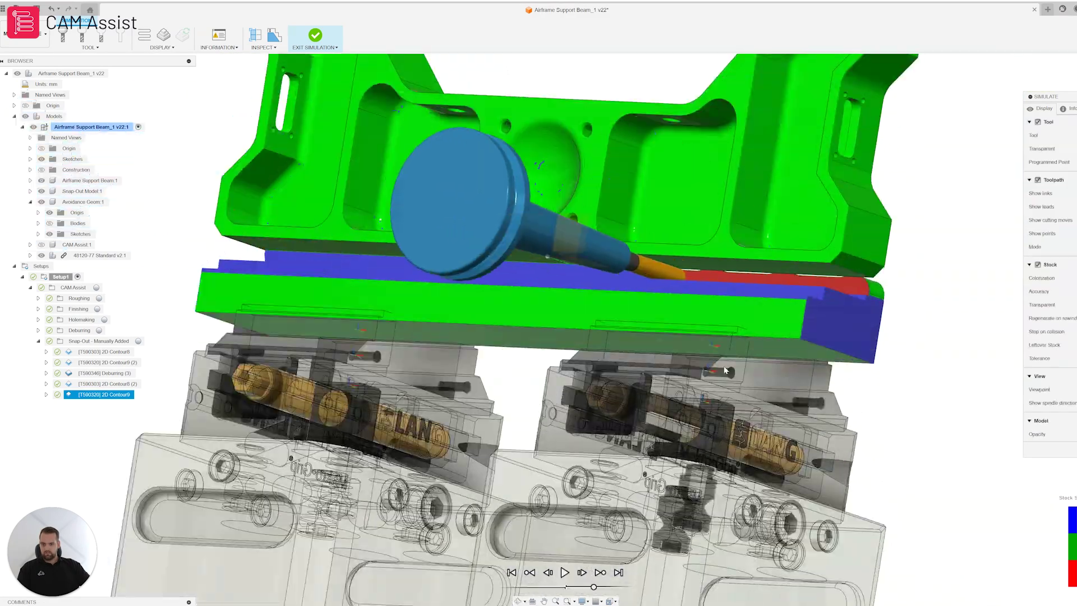
Step: Examine the red-marked stock and the narrow gaps between the snap-out tabs along the beam's lower edge
scroll(712, 288, up, 5)
mouse_move(711, 287)
shift+middle_down()
mouse_move(716, 272)
mouse_move(713, 281)
shift+middle_up()
scroll(783, 294, down, 3)
scroll(784, 297, up, 5)
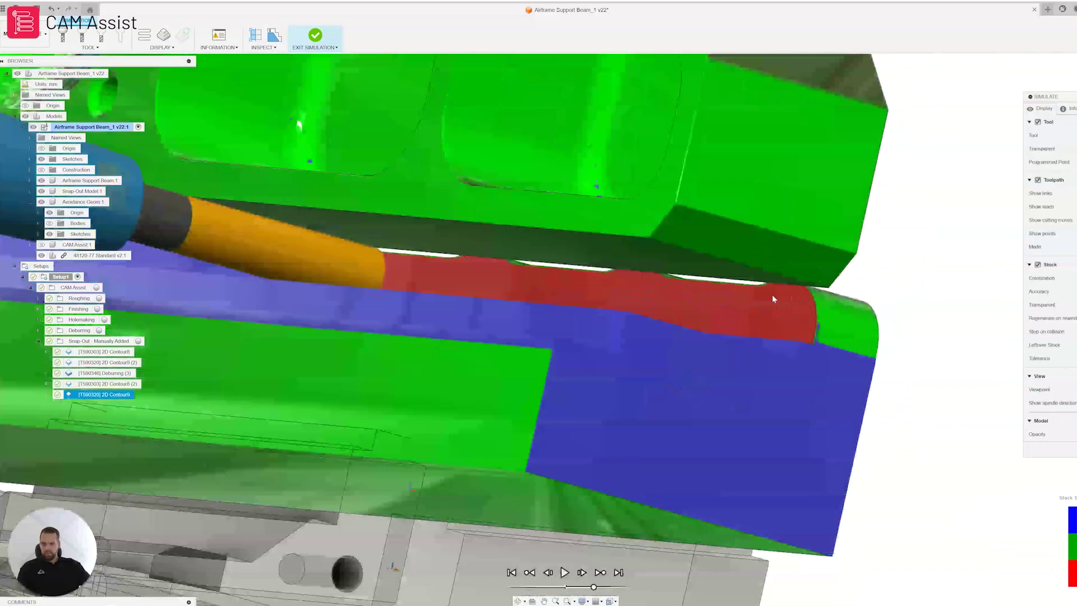
scroll(741, 275, down, 6)
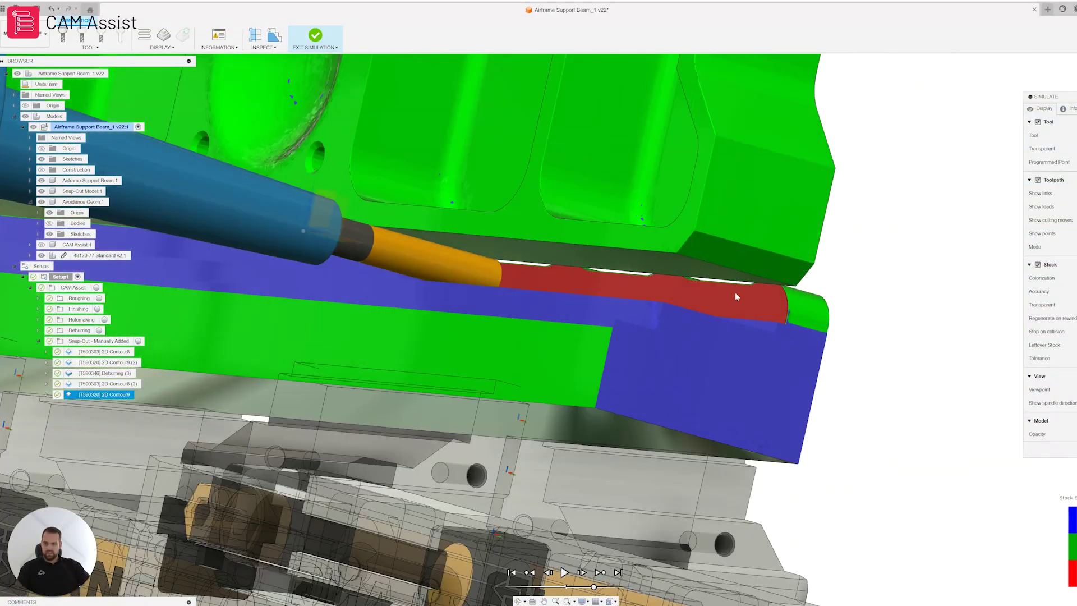
scroll(723, 275, up, 6)
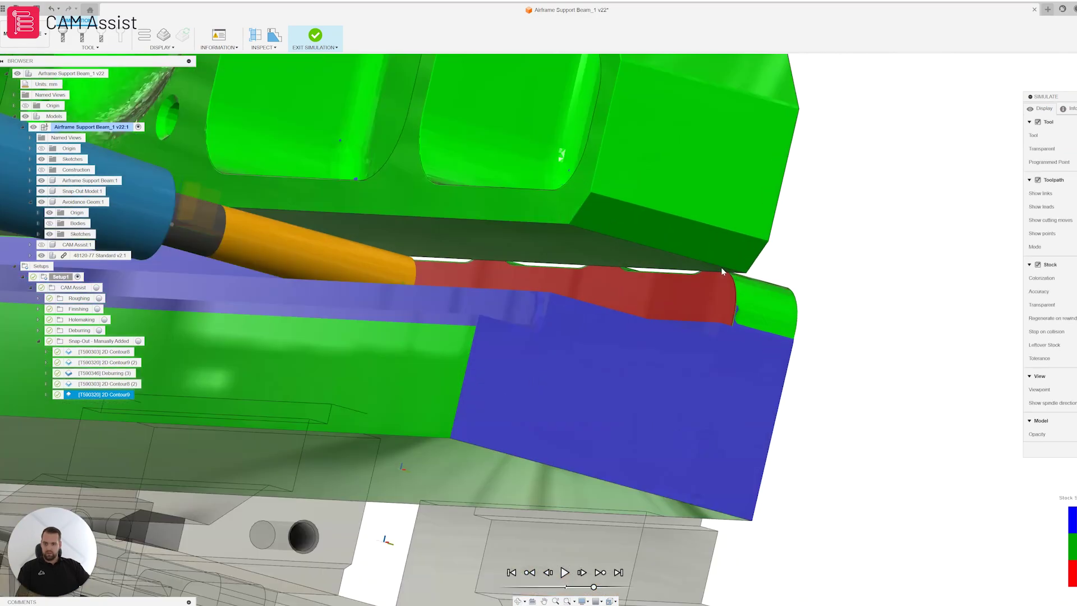
scroll(763, 279, down, 6)
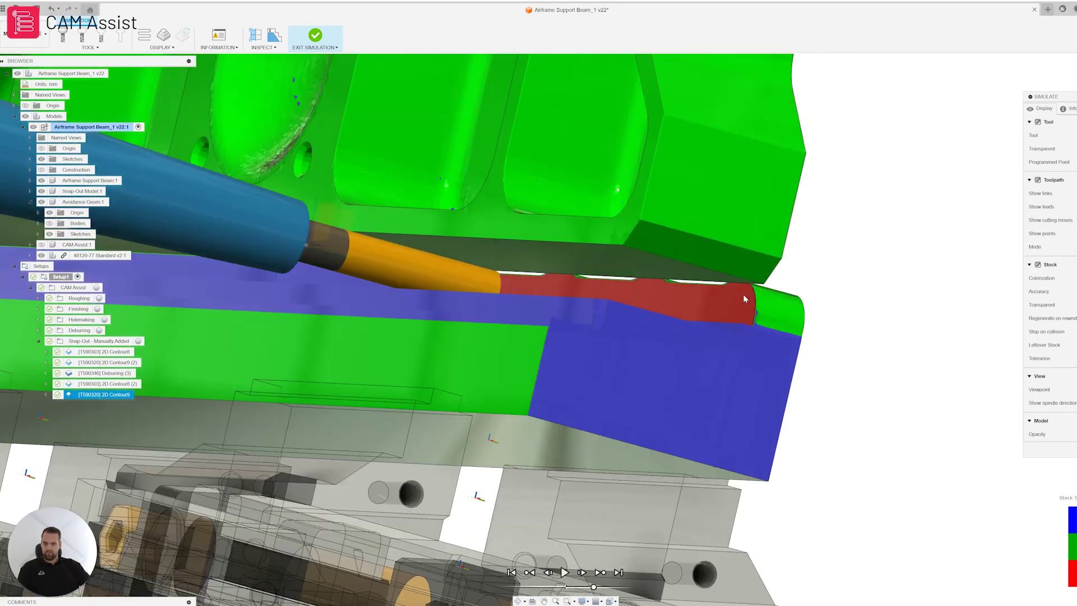
scroll(658, 288, up, 6)
scroll(729, 307, down, 5)
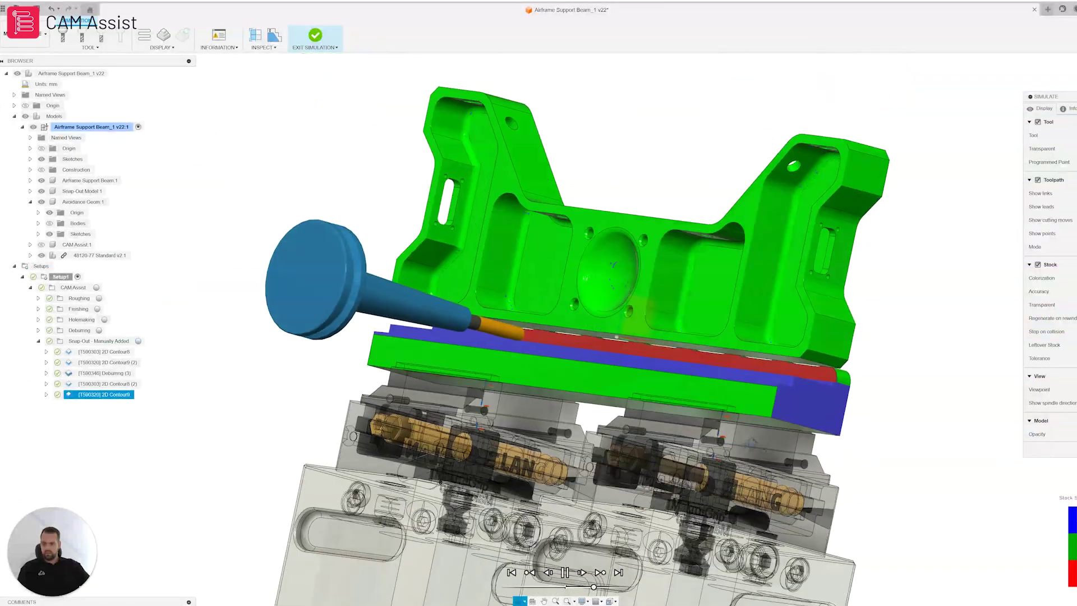
Step: Resume the final contour simulation, pause it, and examine the snap-out tabs and grooves from both sides of the beam
scroll(721, 435, up, 2)
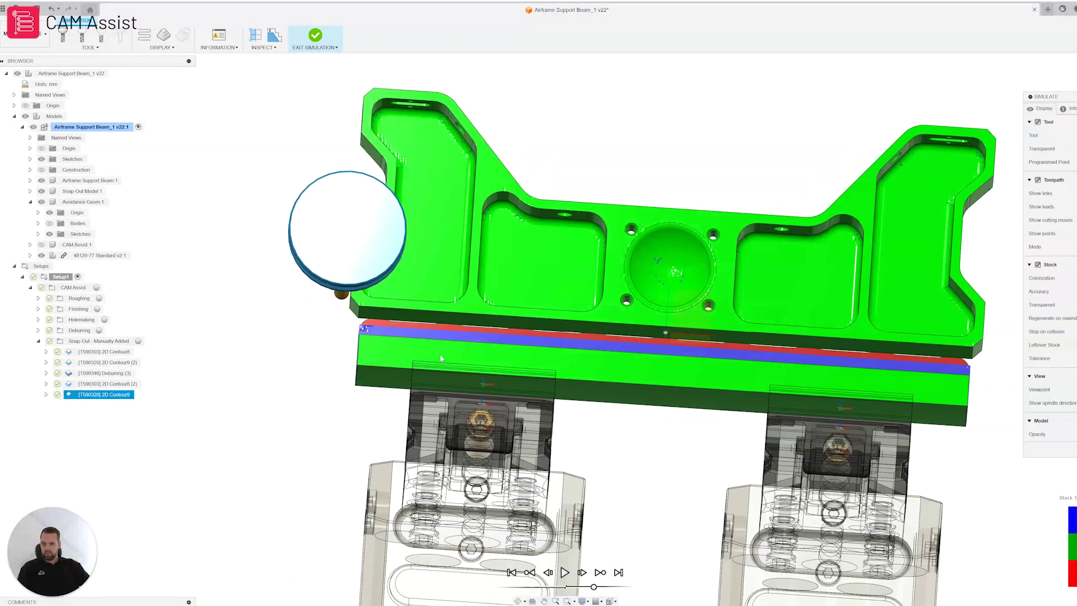
scroll(440, 355, up, 2)
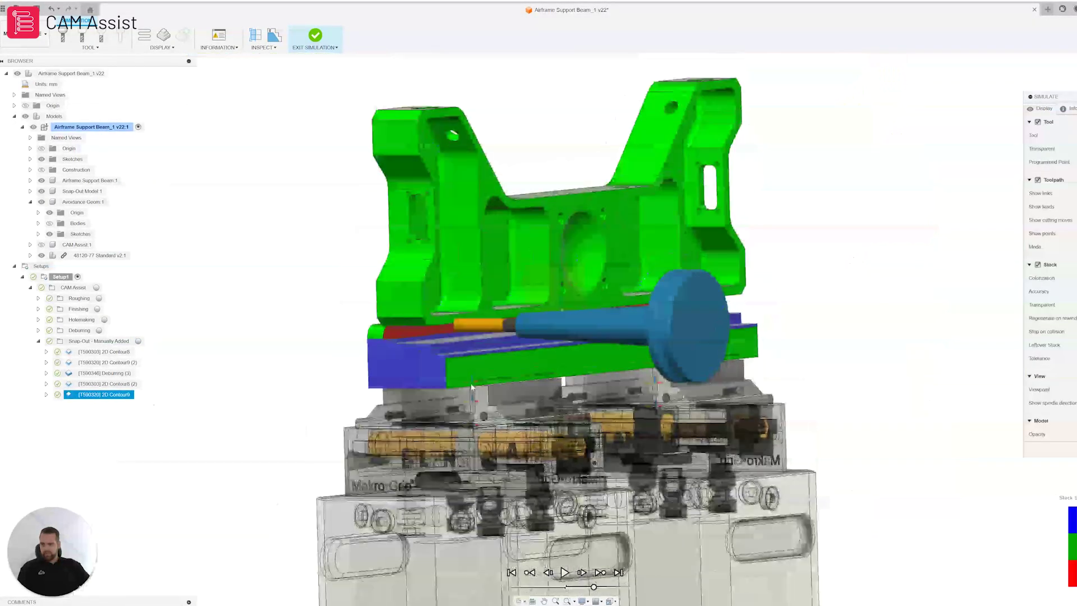
scroll(471, 387, up, 3)
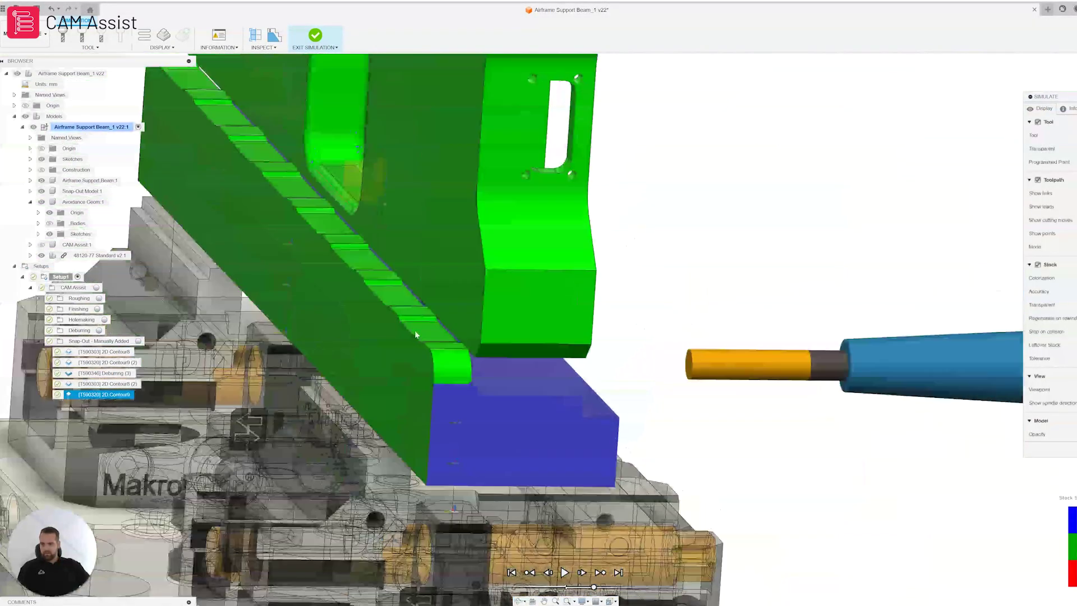
scroll(416, 330, down, 1)
scroll(392, 272, up, 5)
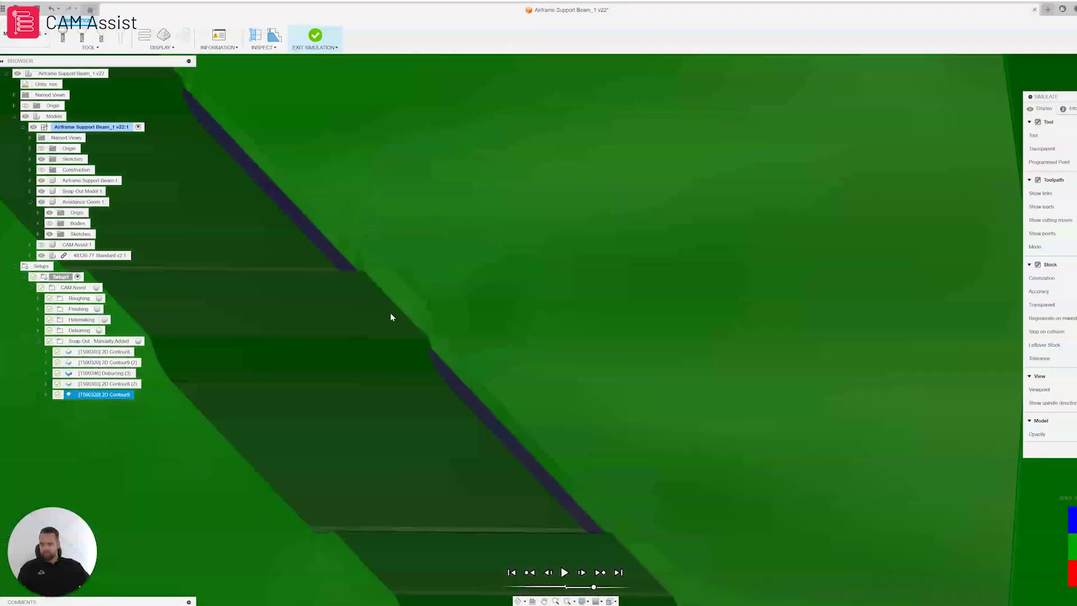
scroll(632, 377, down, 6)
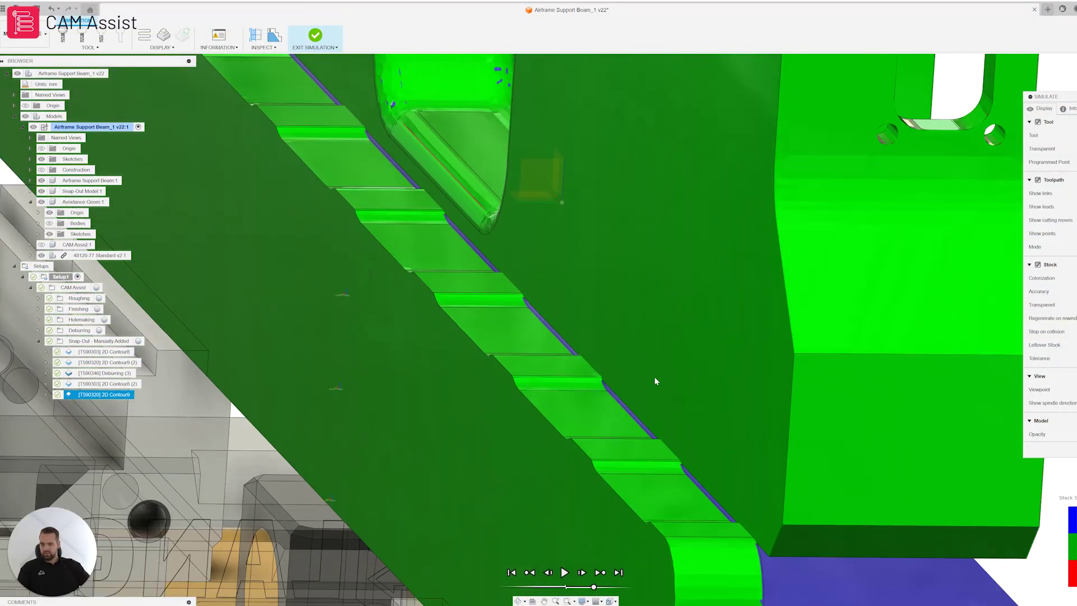
scroll(804, 507, down, 3)
scroll(702, 433, up, 6)
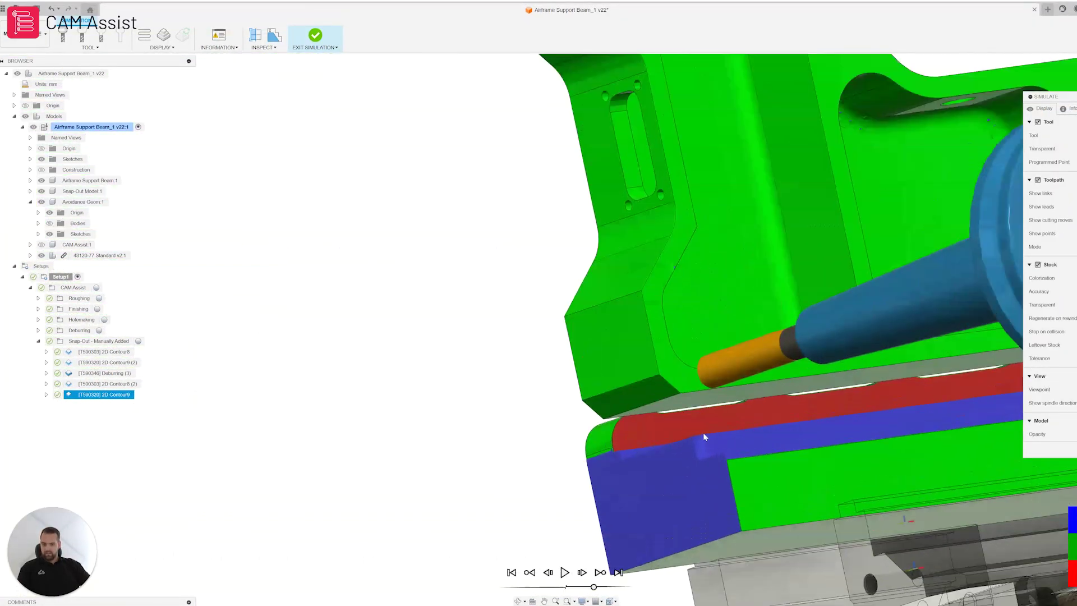
scroll(569, 482, down, 8)
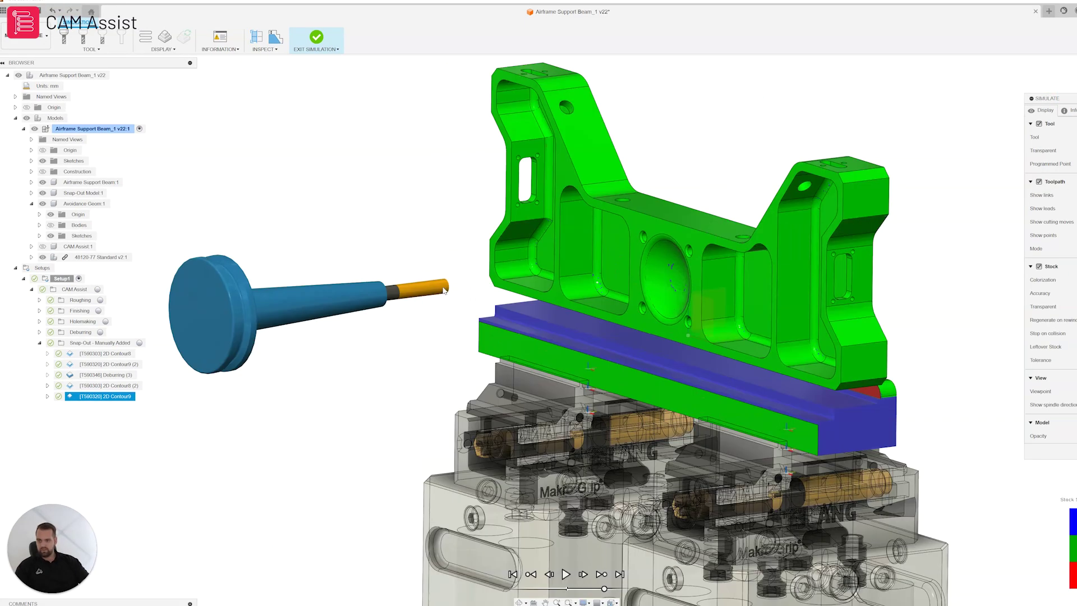
Step: Examine the thin slits and remaining tabs along the back of the beam from close up and from a distance
scroll(442, 287, up, 6)
shift+middle_drag(437, 291, 626, 262)
scroll(421, 290, down, 5)
scroll(536, 257, up, 3)
scroll(546, 280, down, 4)
scroll(626, 262, down, 2)
scroll(495, 344, up, 5)
scroll(495, 344, up, 3)
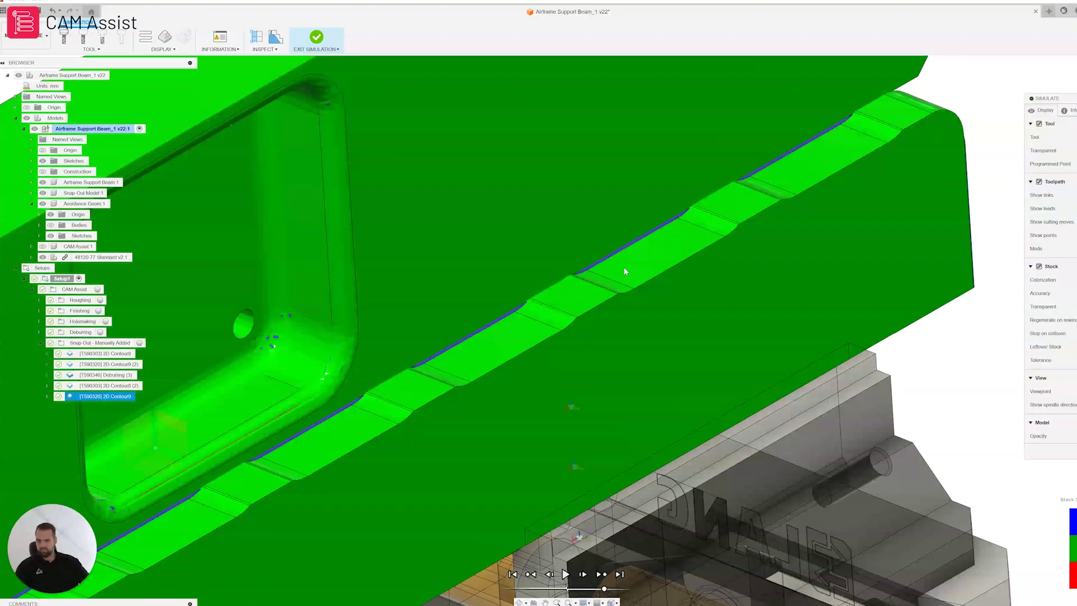
scroll(542, 373, down, 6)
middle_drag(541, 373, 701, 276)
scroll(641, 269, down, 2)
scroll(590, 243, up, 8)
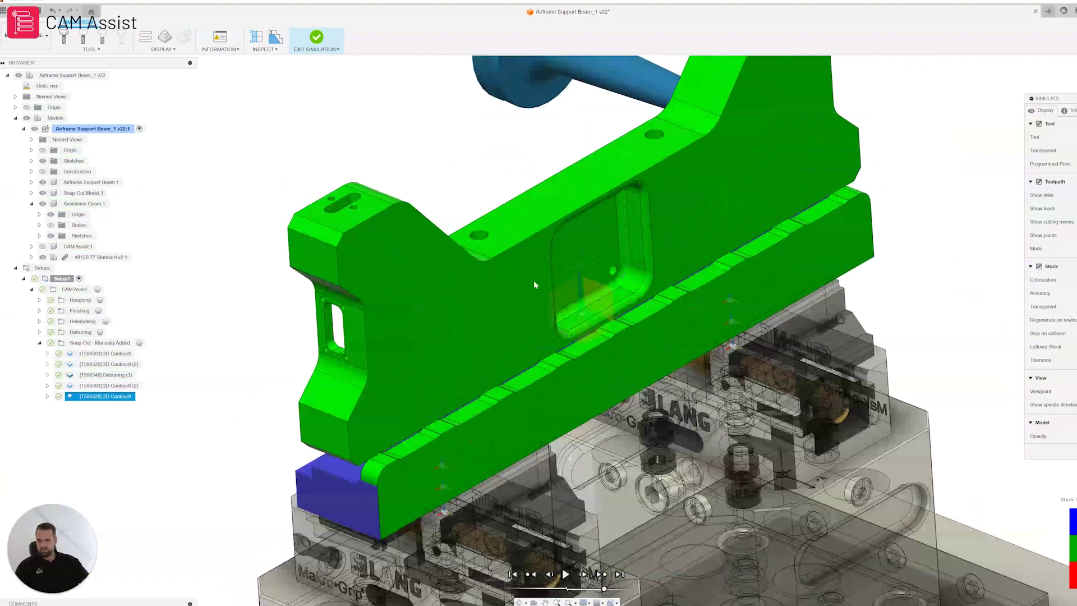
scroll(542, 317, up, 6)
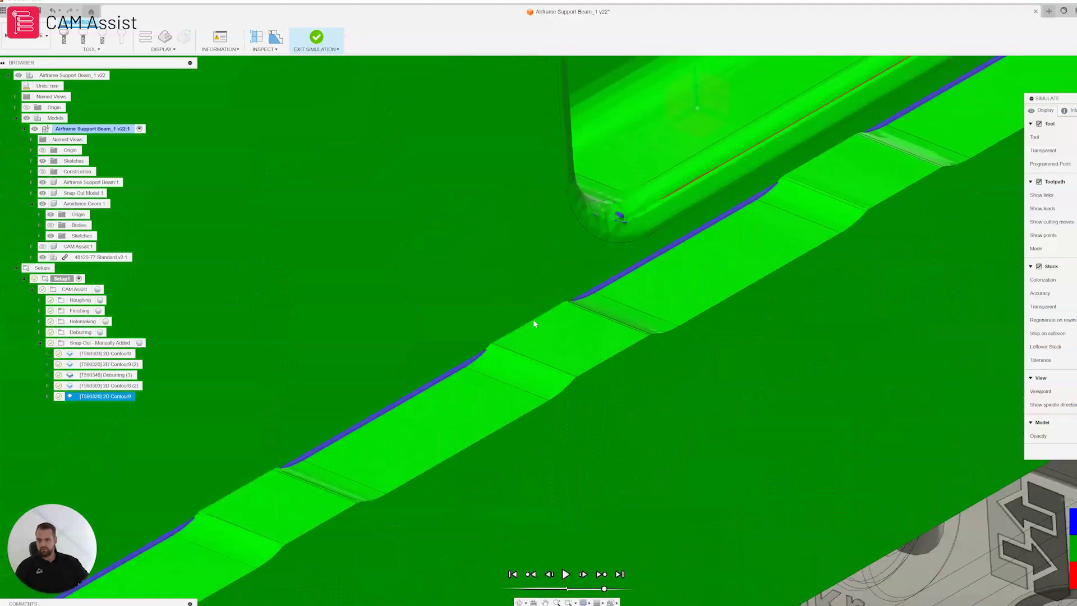
scroll(556, 322, down, 10)
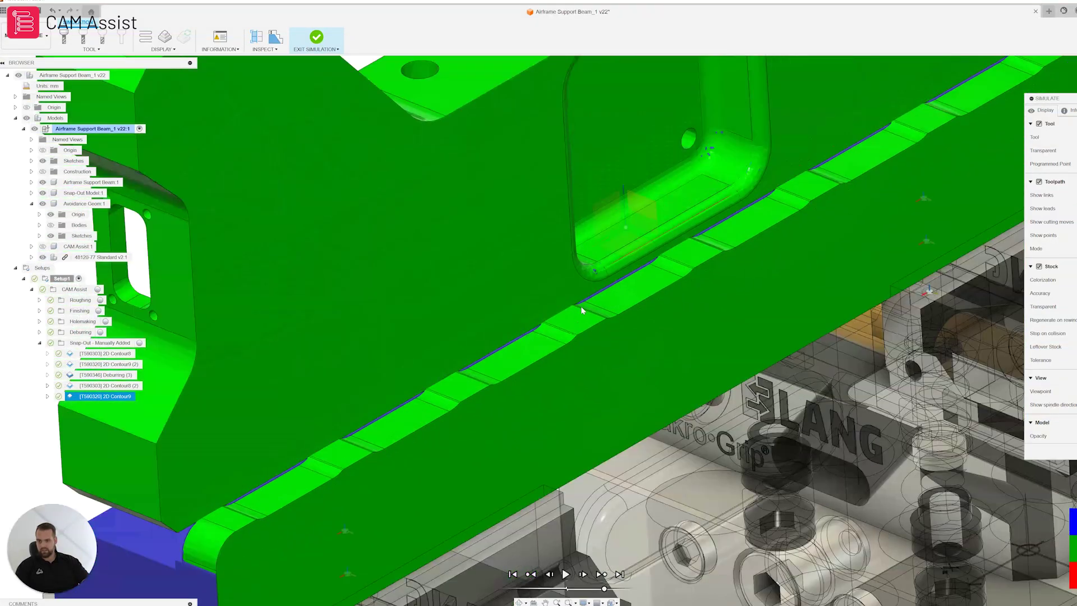
scroll(580, 297, down, 2)
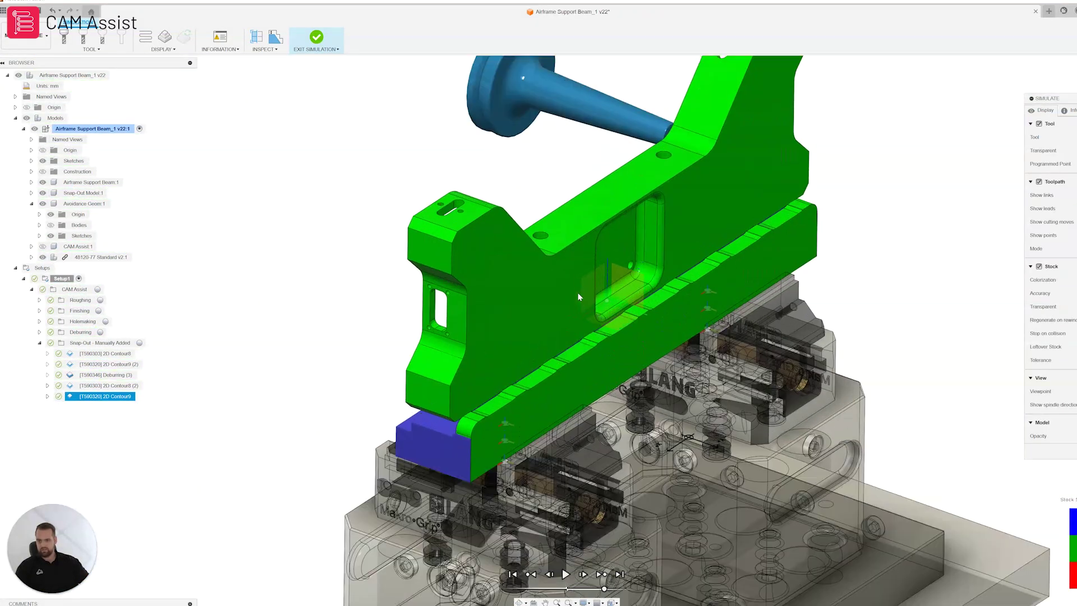
Step: Examine the final contour cut and the tool from the front of the beam
shift+middle_drag(561, 319, 597, 312)
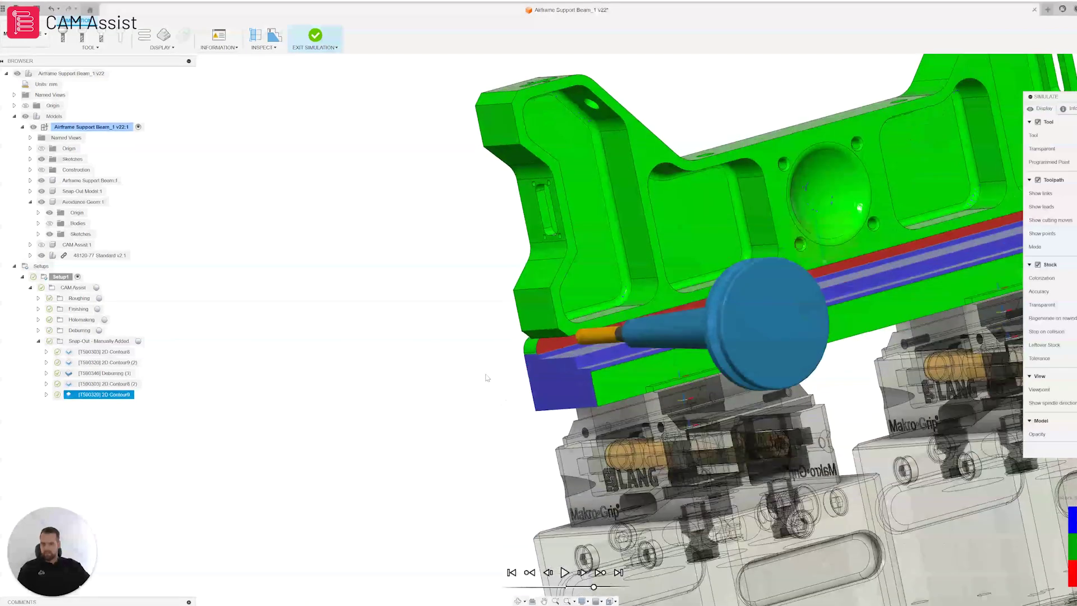
scroll(436, 323, down, 4)
shift+middle_drag(449, 344, 462, 351)
scroll(658, 261, down, 3)
scroll(639, 300, up, 5)
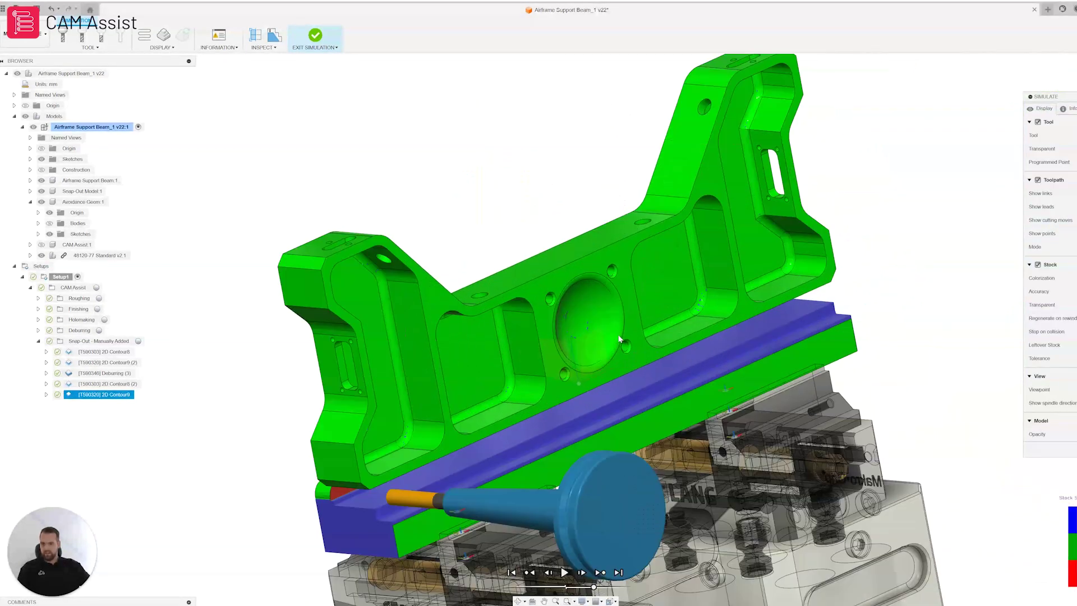